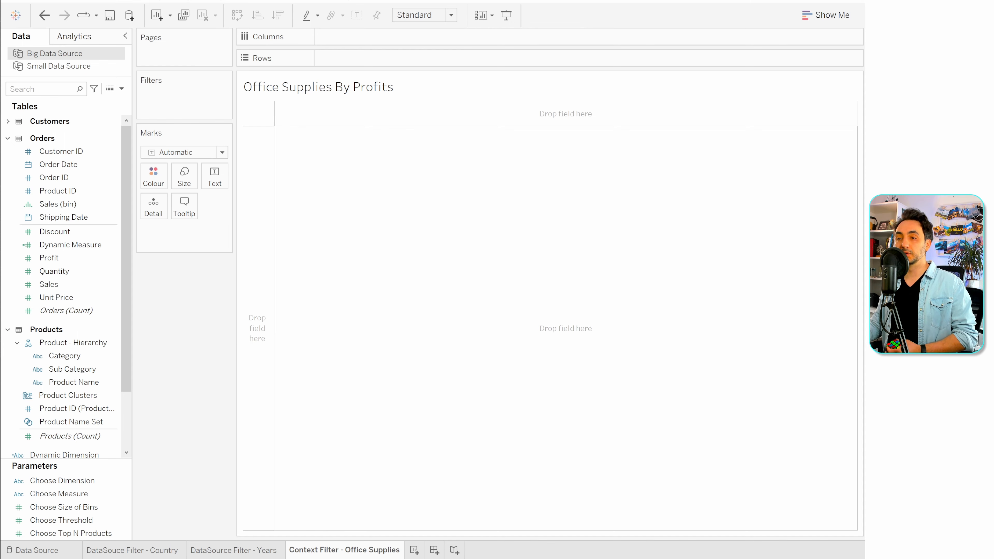
Build a bar chart with Category and Sub Category on rows, Profit on columns and colour, and mark labels shown.
left_click_drag(64, 355, 337, 71)
left_click_drag(72, 368, 453, 65)
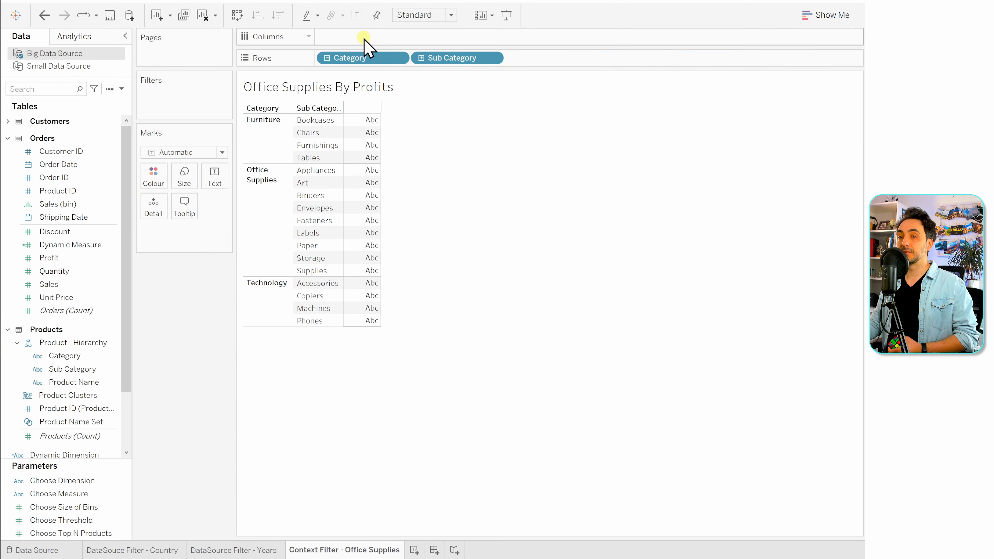
left_click_drag(51, 257, 153, 184)
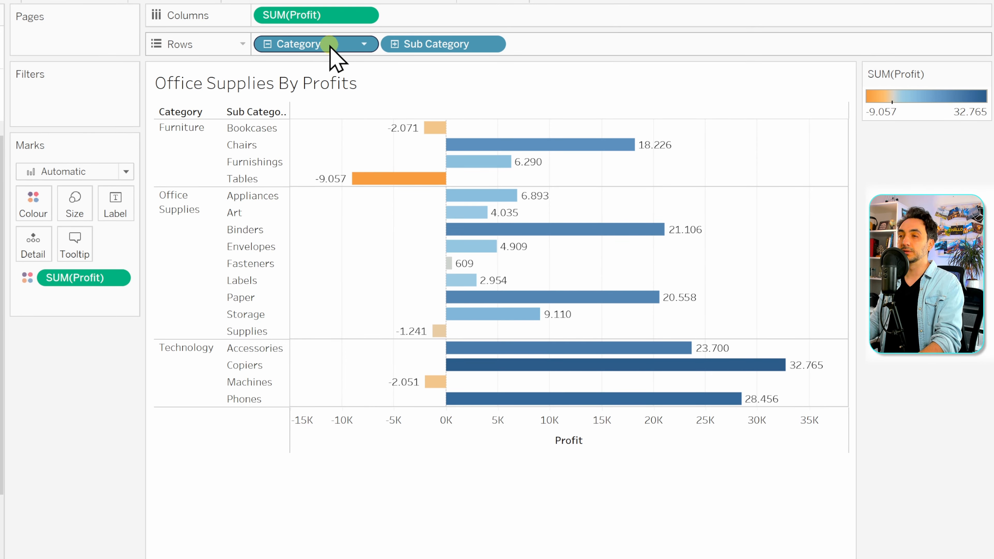
Filter Category to Office Supplies only and add that filter to the context.
left_click_drag(328, 49, 126, 104)
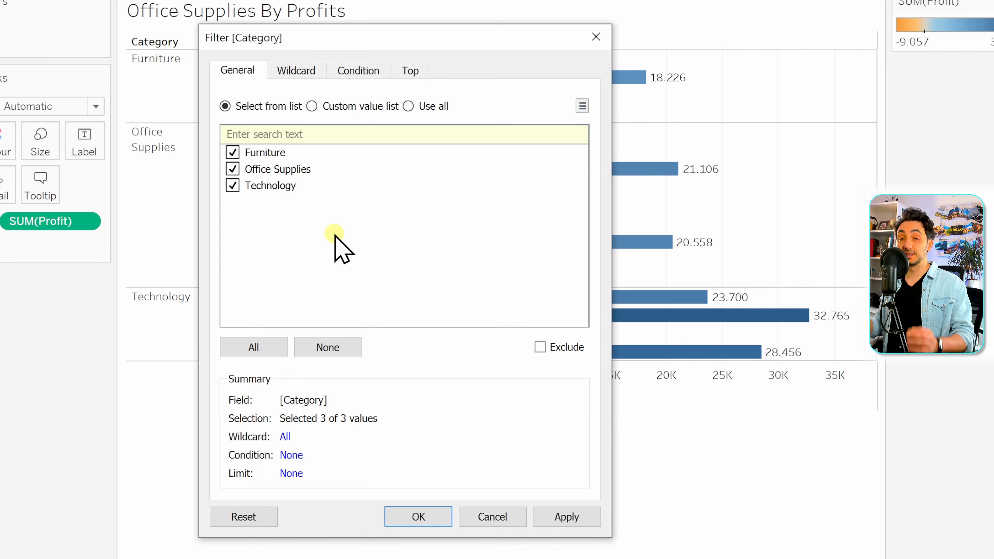
left_click(232, 185)
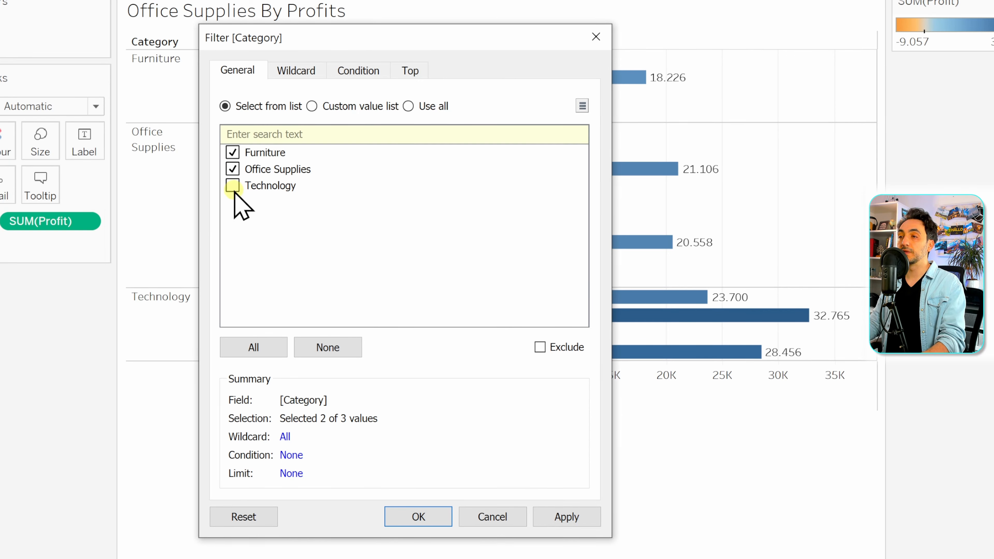
left_click(232, 152)
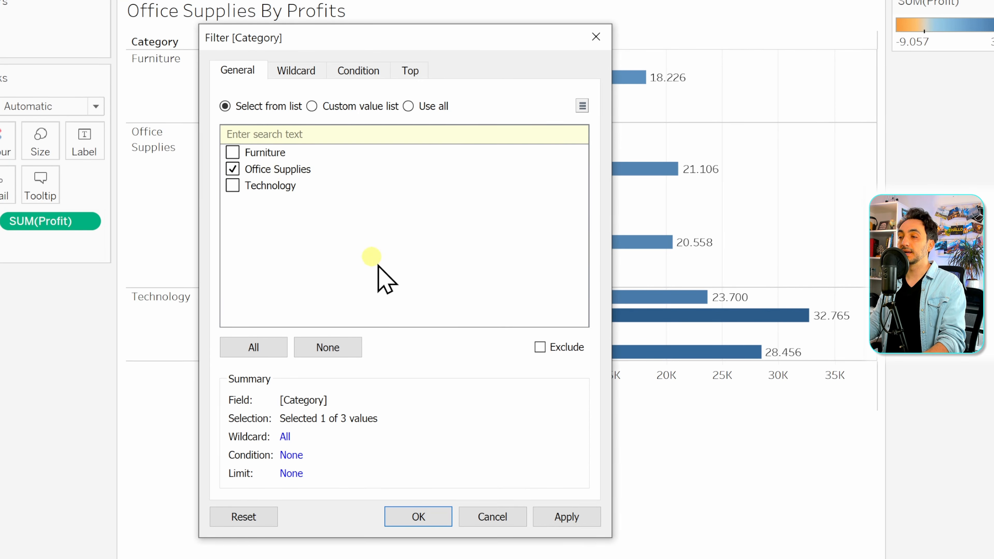
left_click(445, 522)
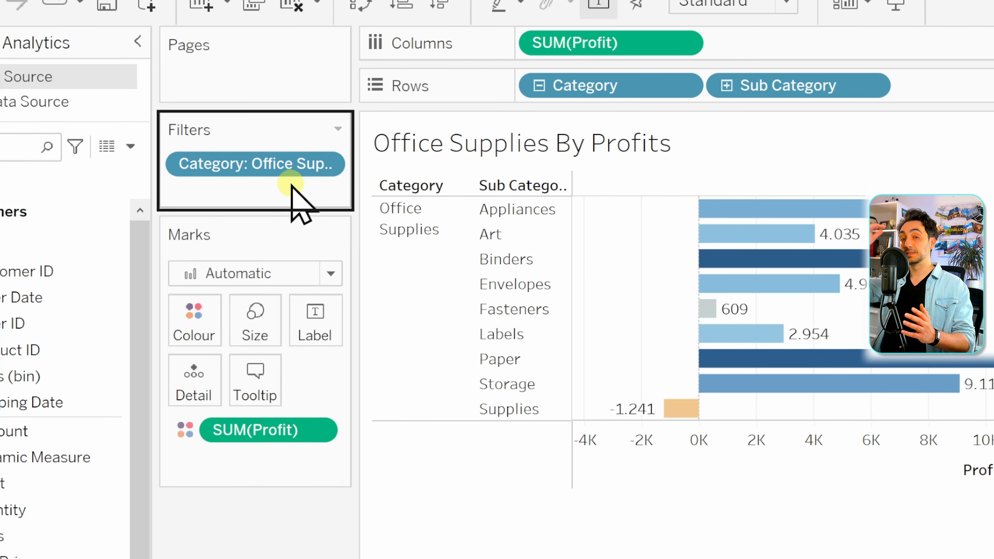
right_click(299, 168)
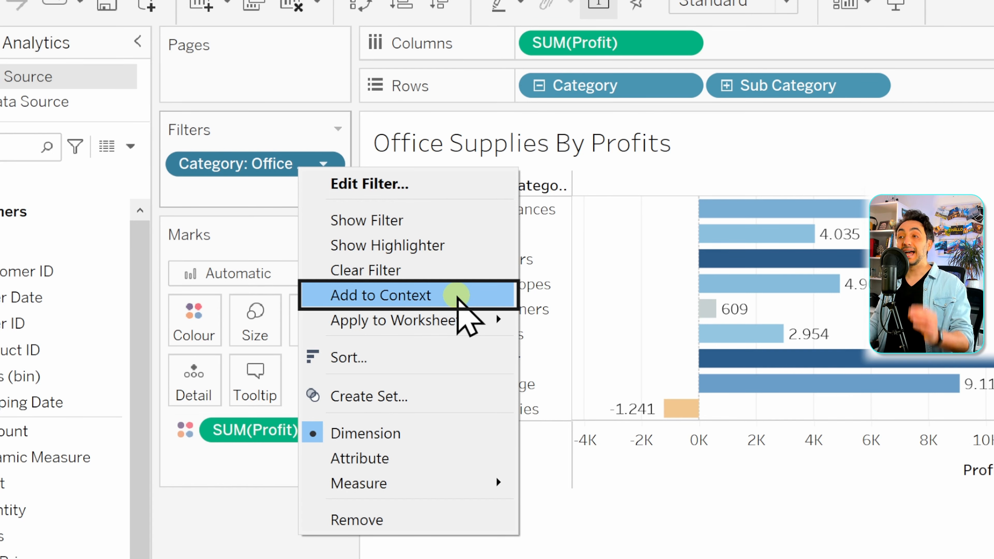
left_click(457, 298)
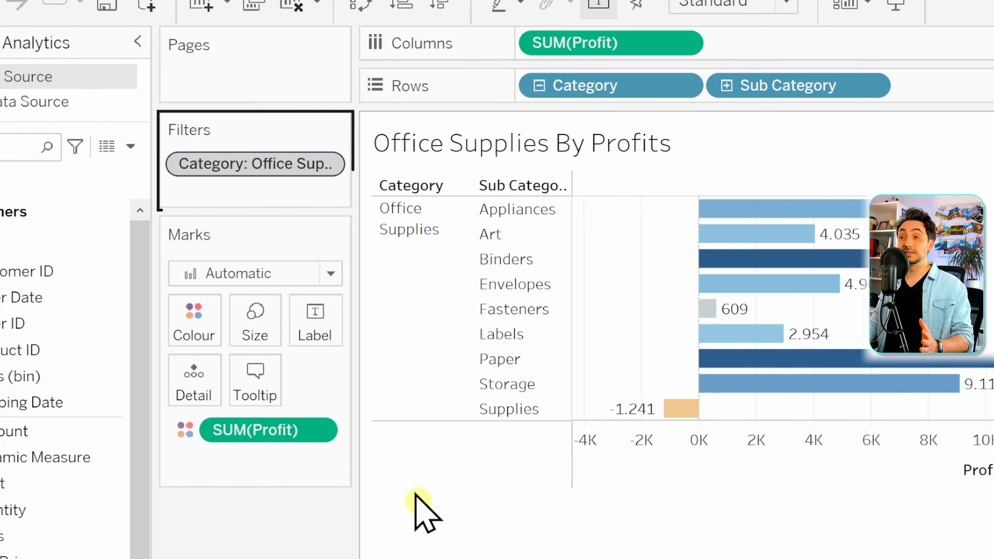
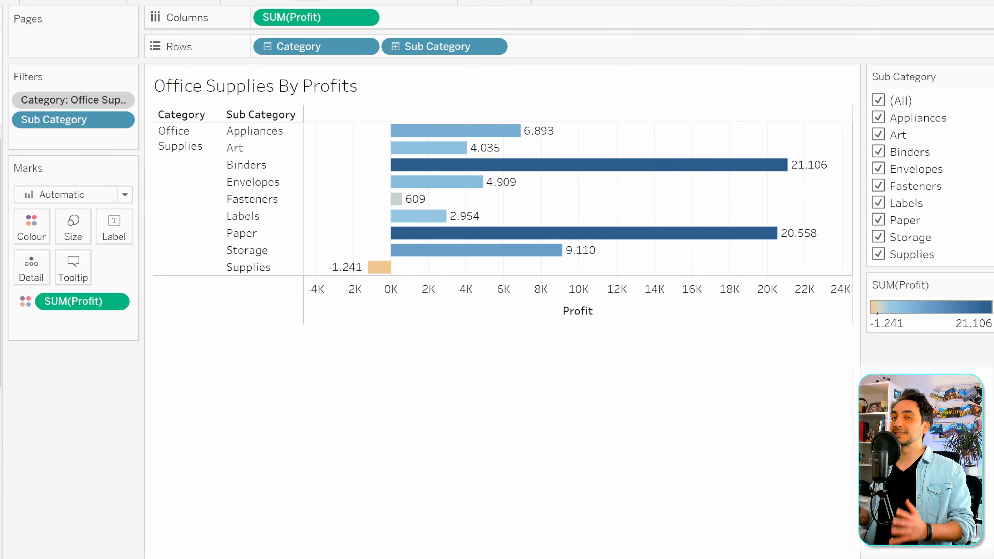
Widen the pane holding the Sub Category filter and colour legend, and open the Sub Category filter for editing.
left_click_drag(860, 284, 833, 284)
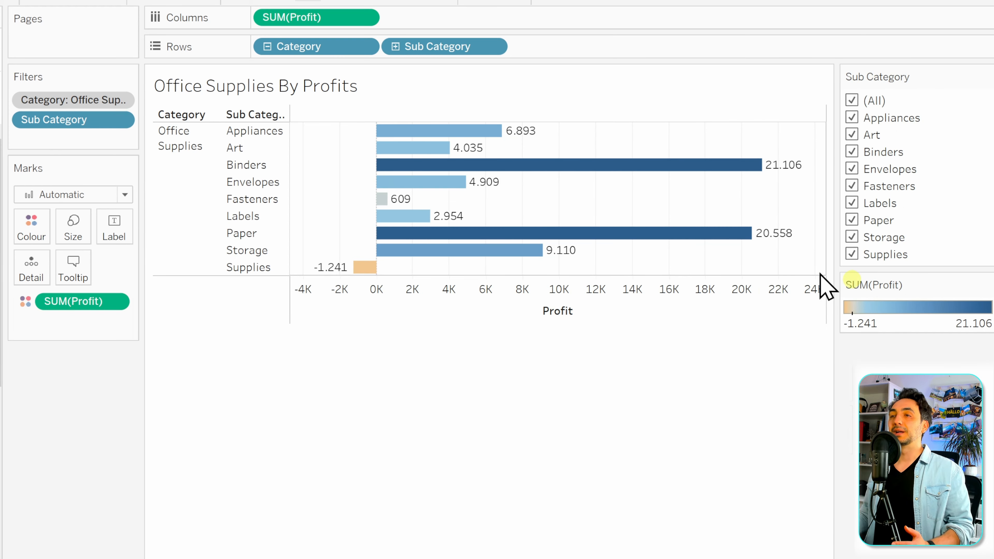
left_click(106, 121)
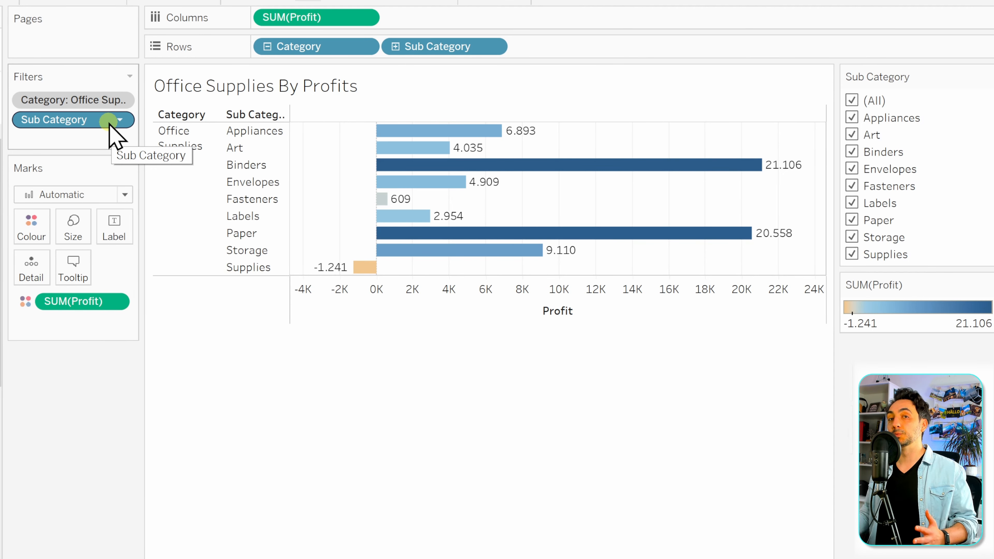
right_click(102, 122)
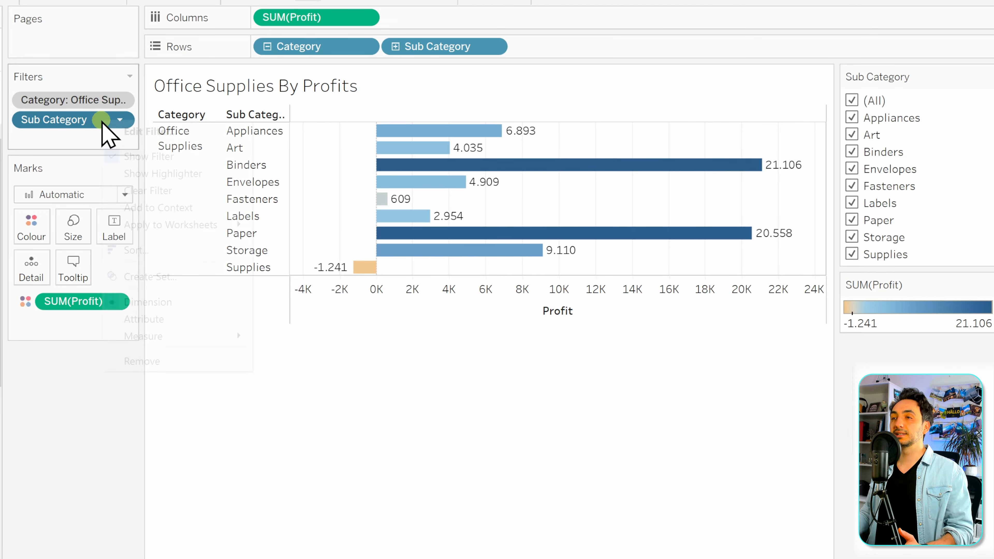
left_click(184, 132)
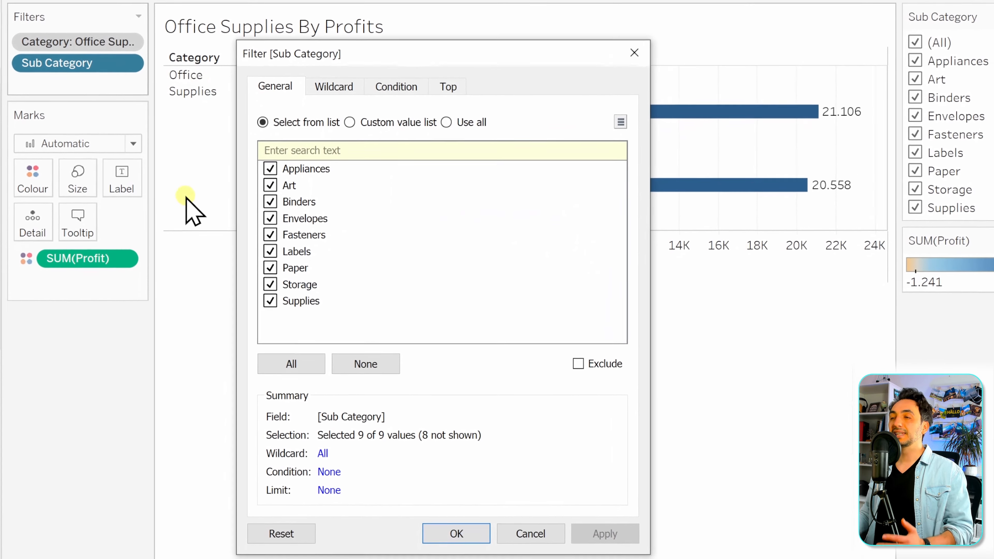
left_click_drag(338, 61, 414, 36)
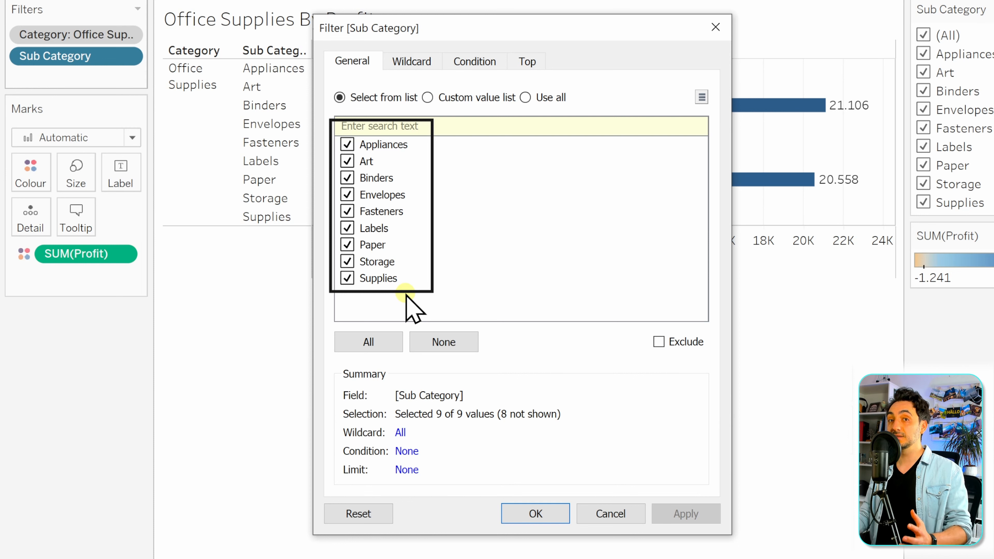
Exclude Envelopes, Fasteners, Labels, Paper, Storage and Supplies, leaving Appliances, Art and Binders unselected, and apply the filter.
left_click(347, 144)
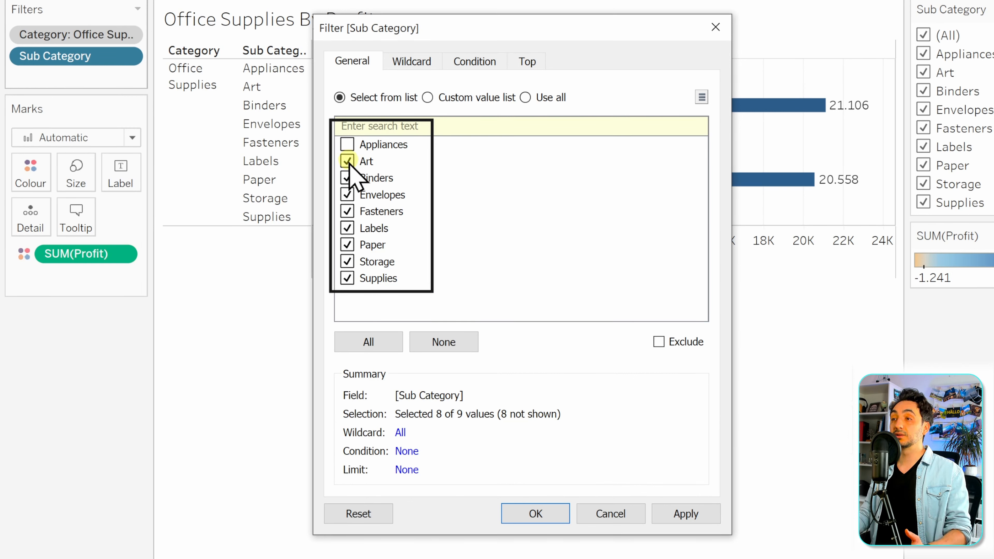
left_click(347, 161)
left_click(347, 178)
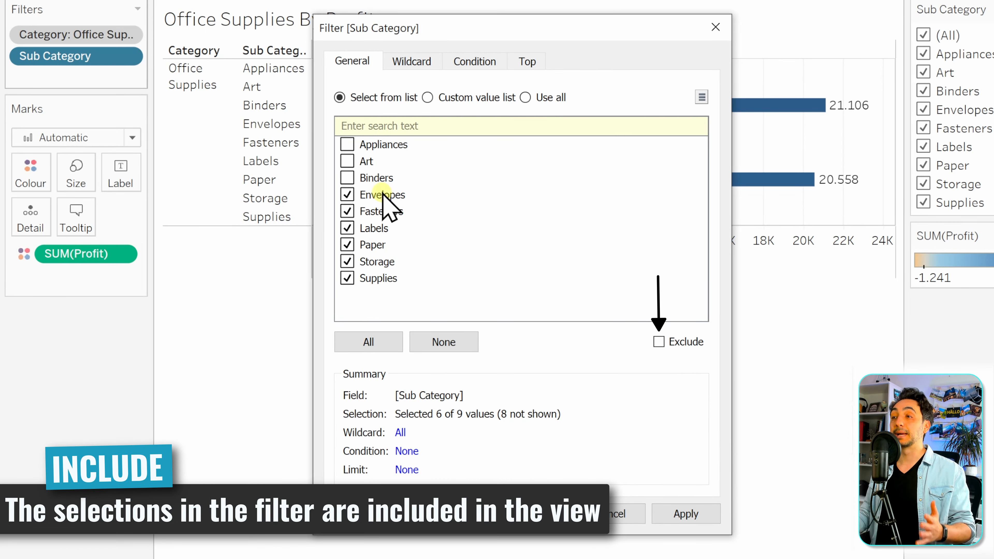
left_click(658, 343)
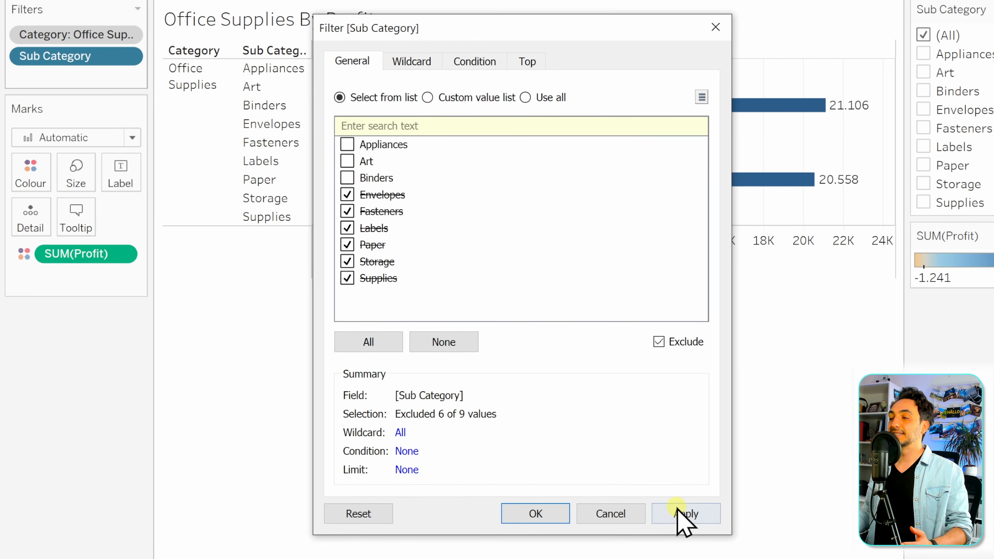
left_click(684, 513)
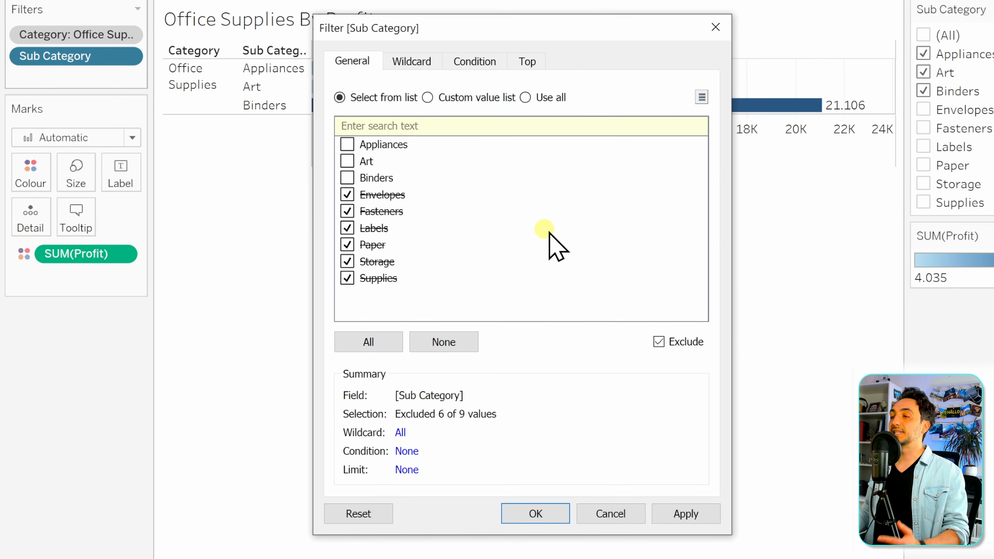
Turn off exclusion and select only Appliances, Art and Binders, and finally reselect all sub categories and apply the filter.
left_click(658, 341)
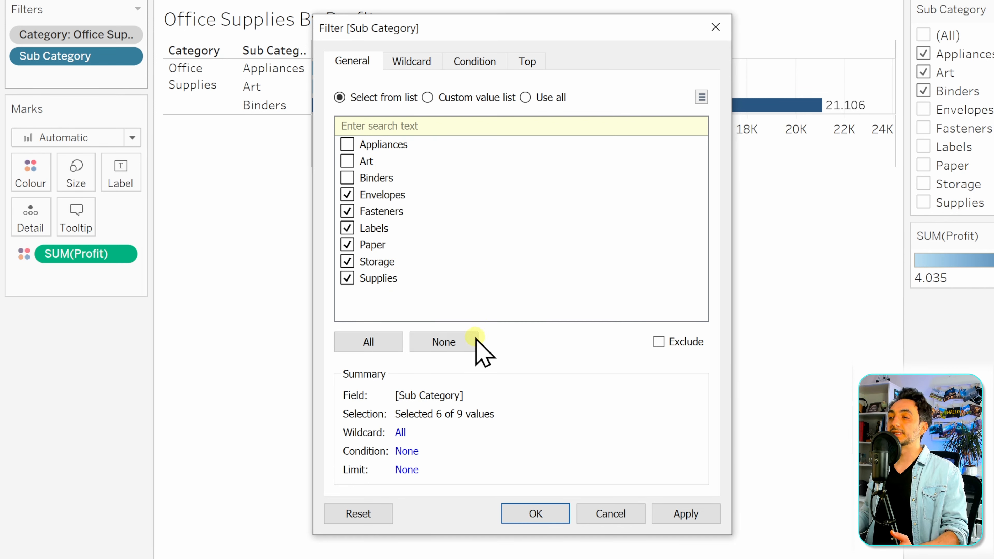
left_click(459, 343)
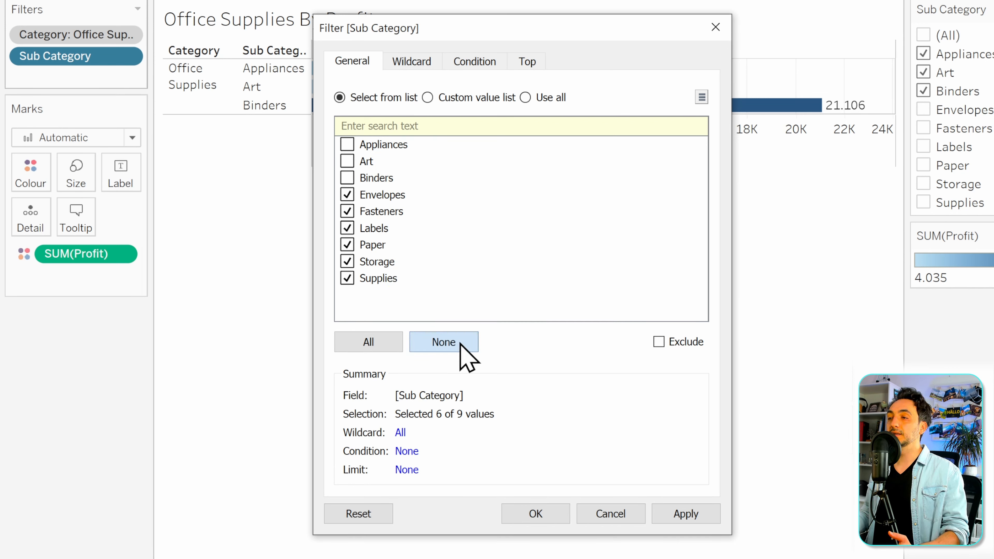
left_click(346, 145)
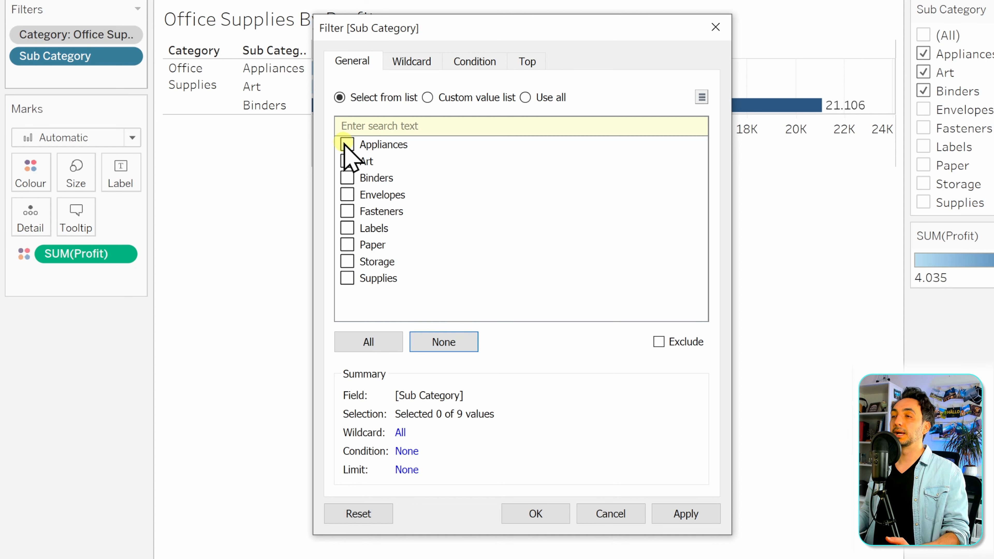
left_click(347, 144)
left_click(347, 160)
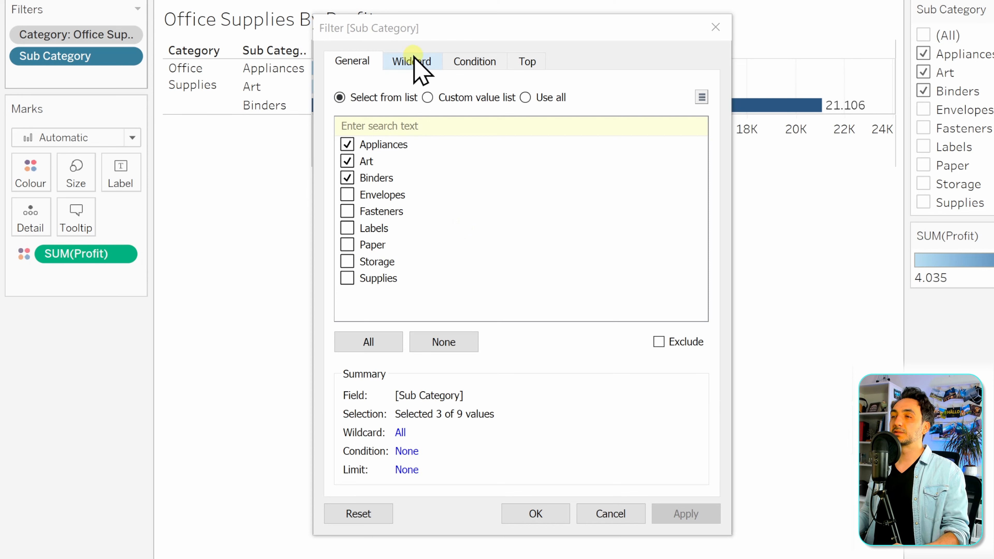
left_click(368, 342)
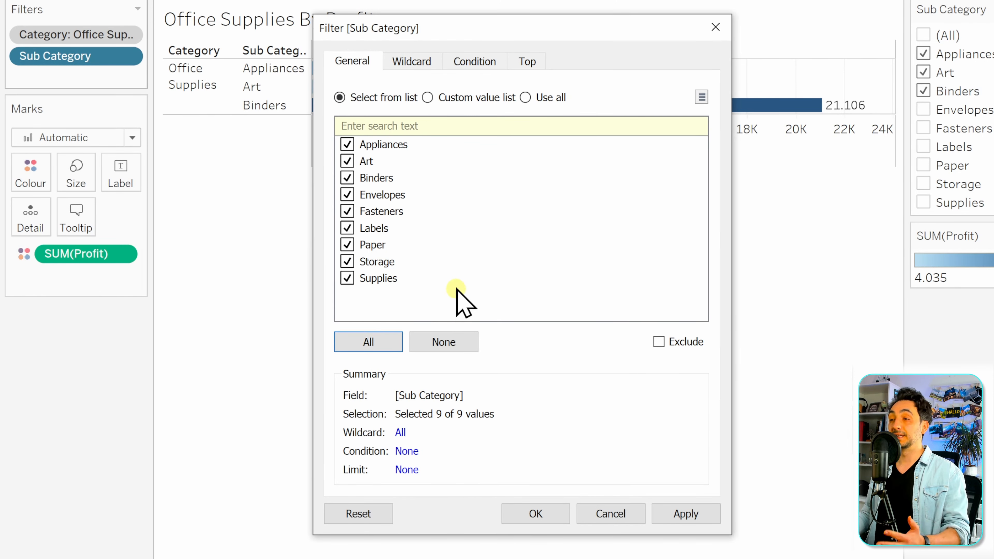
left_click(681, 514)
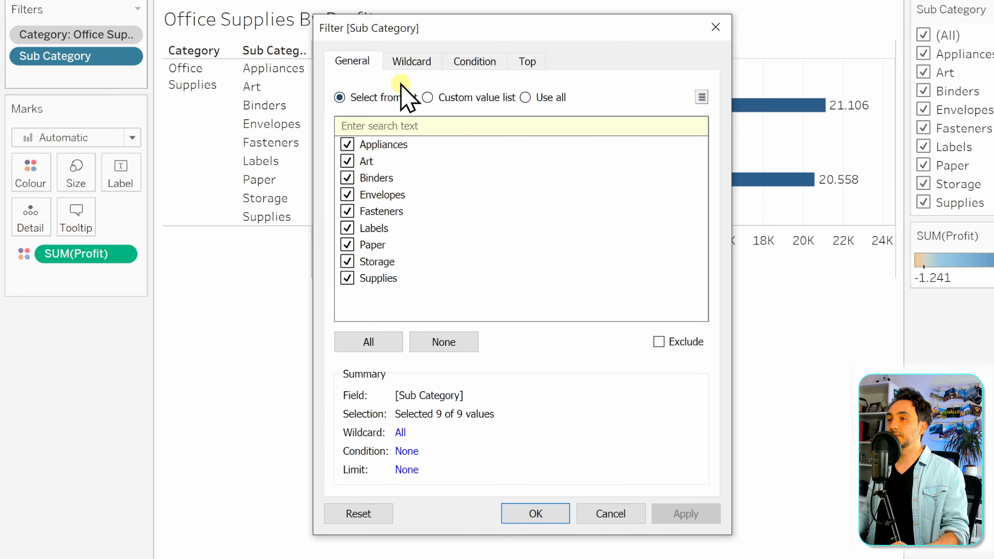
Apply a wildcard filter for sub categories containing A, and switch its match to Starts with and reapply.
left_click(409, 62)
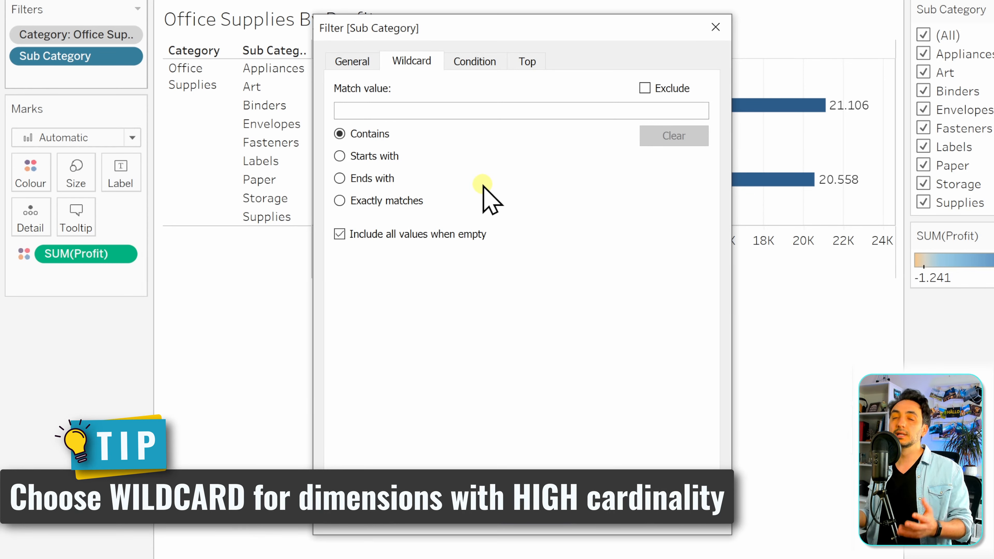
left_click(386, 110)
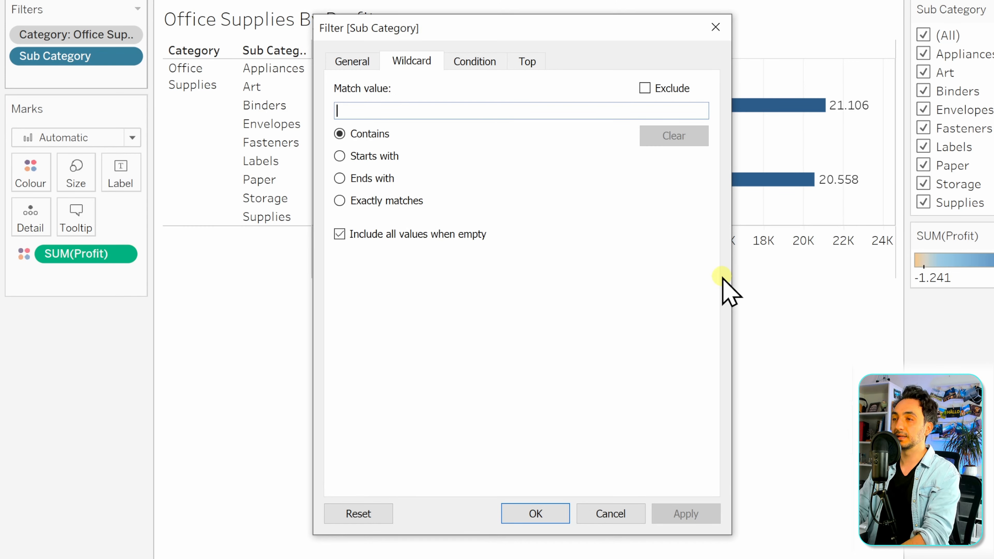
type("A")
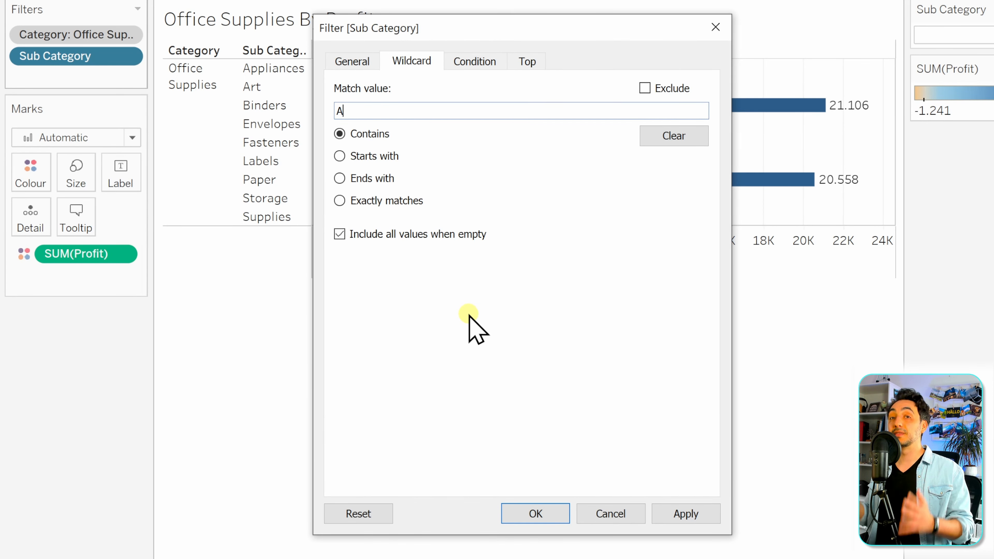
key("alt+a")
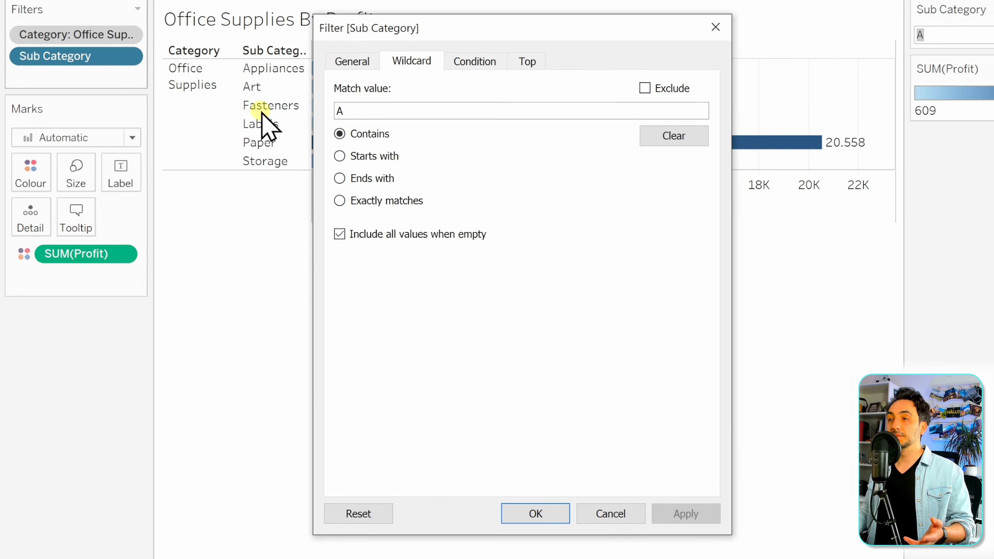
left_click(339, 157)
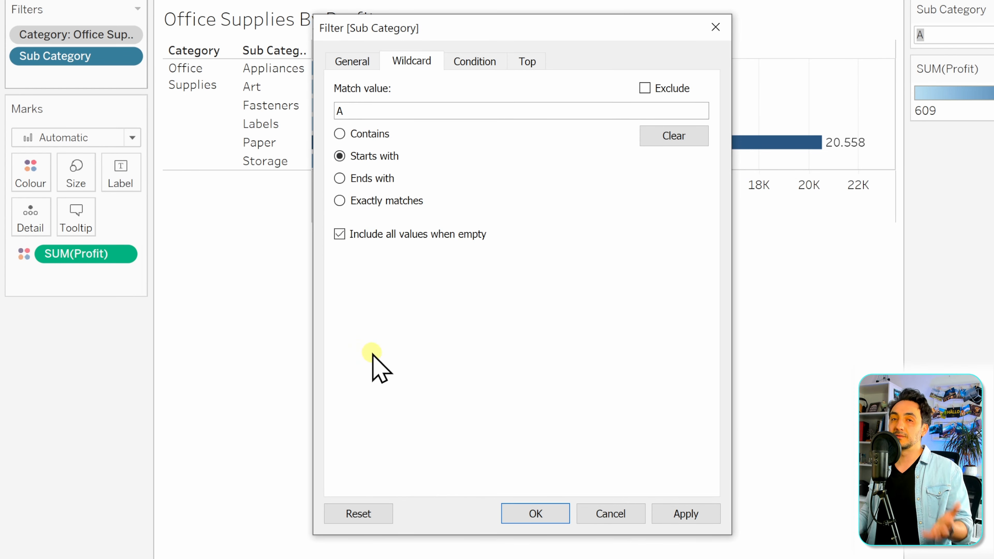
left_click(692, 515)
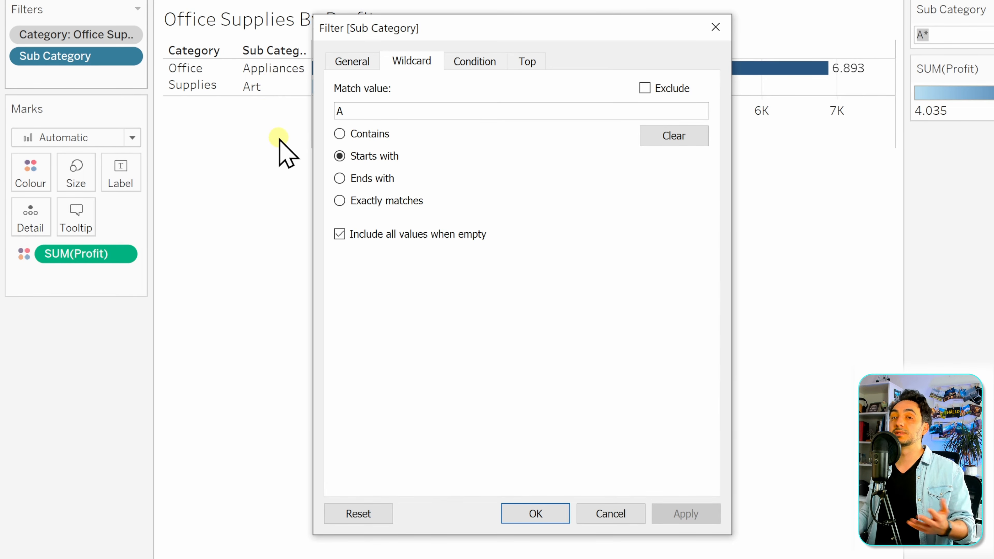
Change the Sub Category wildcard match to Ends with the lowercase value s, and apply the filter.
left_click(338, 178)
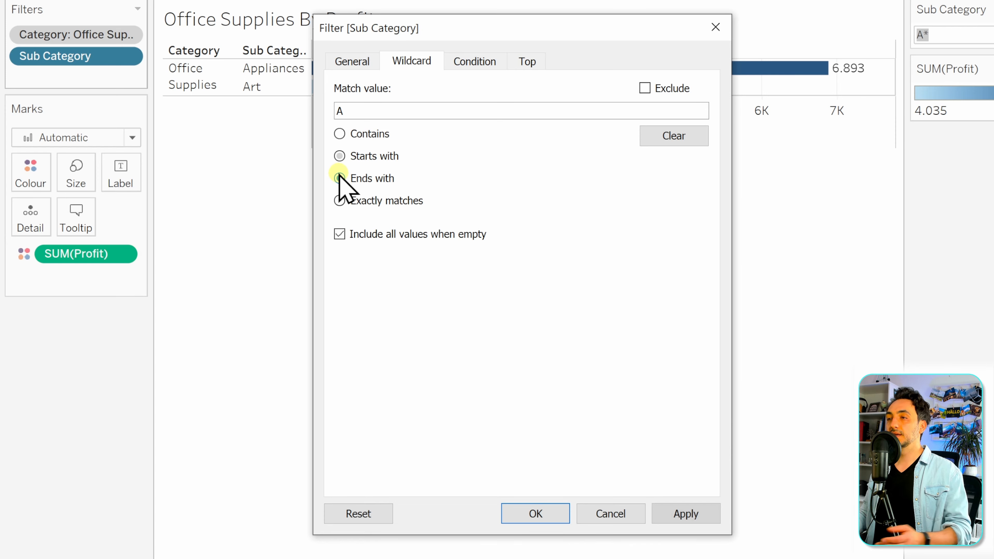
double_click(341, 109)
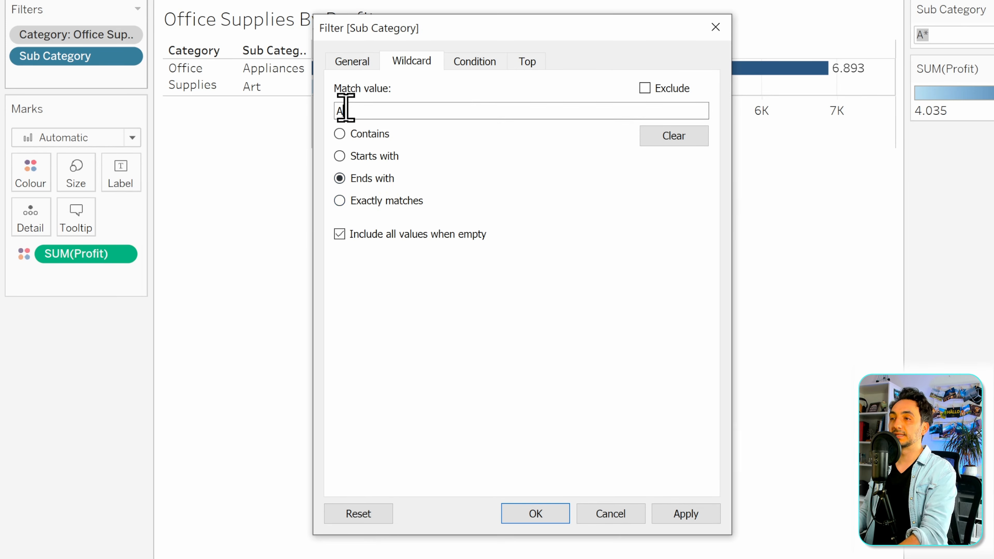
type("s")
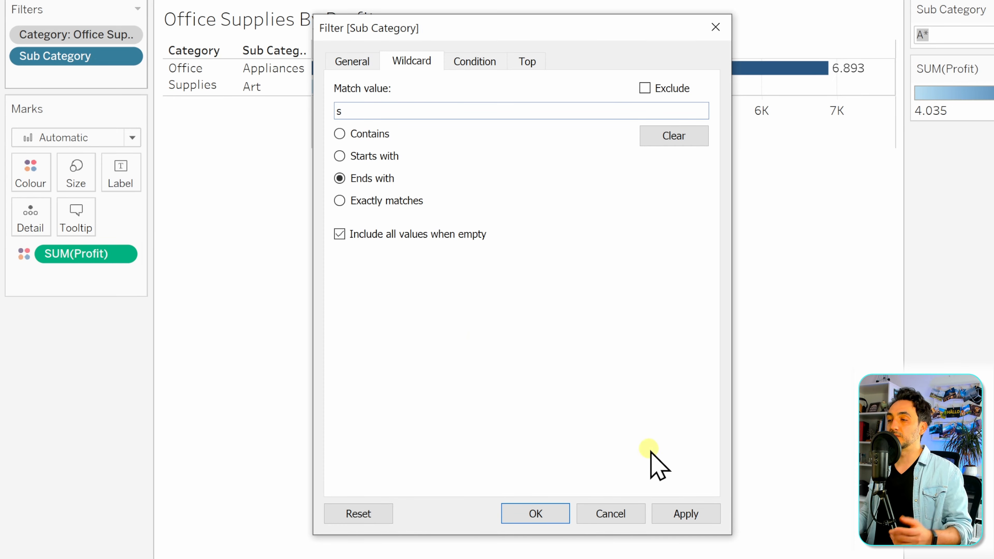
left_click(684, 516)
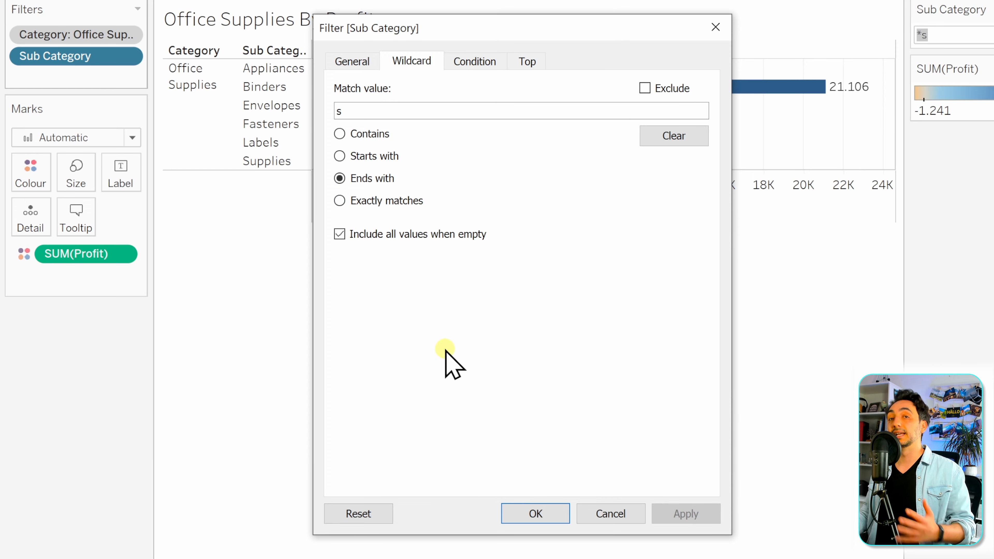
Re-enter the Ends with match value to test letter case, finishing with capital S, and apply it.
key("BackSpace")
type("s")
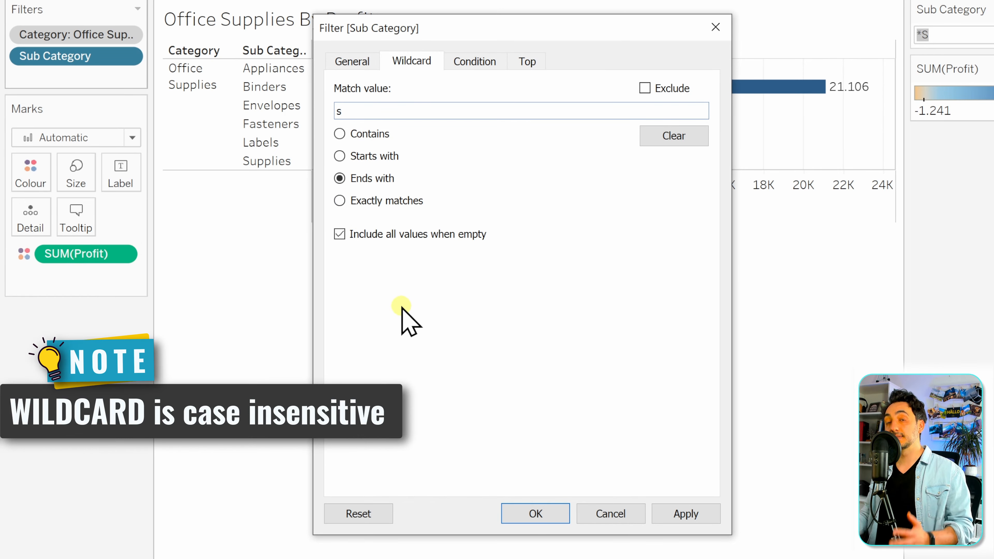
left_click_drag(440, 114, 337, 110)
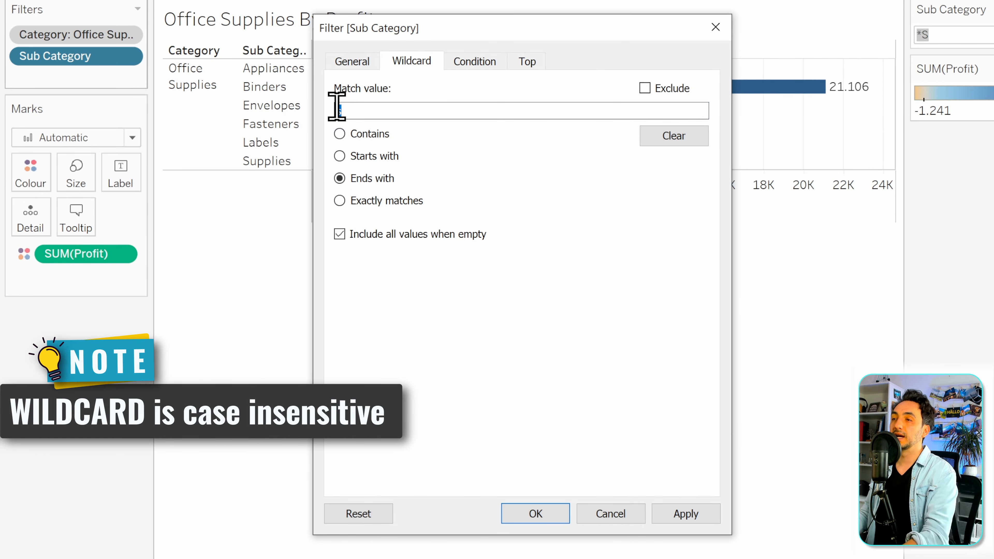
type("S")
left_click(687, 515)
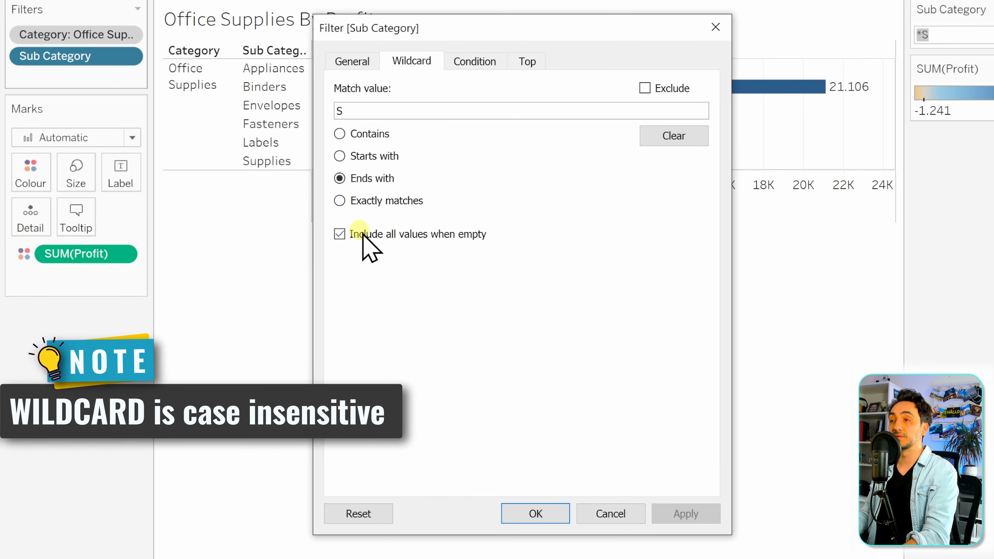
Apply the wildcard as Exactly matches with S, and replace the match value with Labels and reapply.
left_click(340, 200)
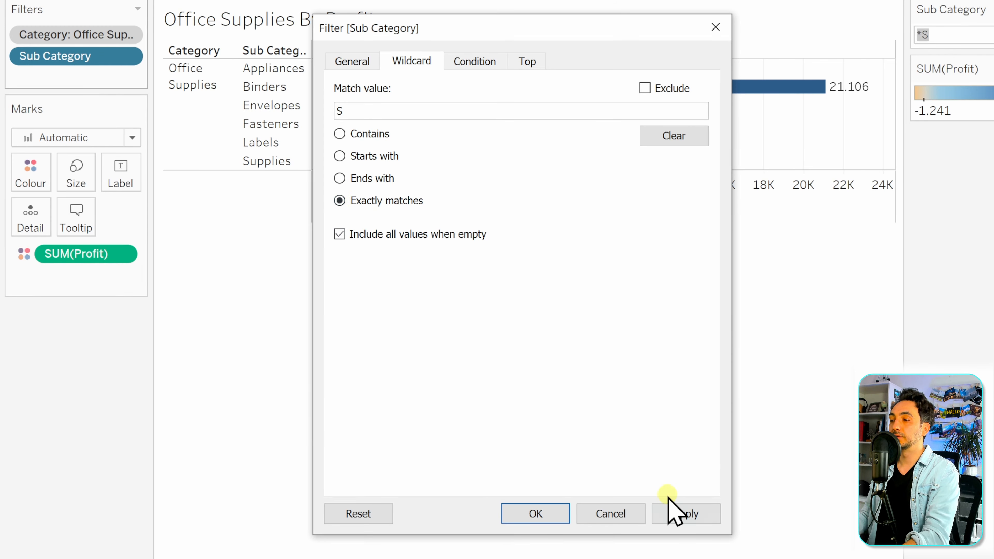
left_click(697, 513)
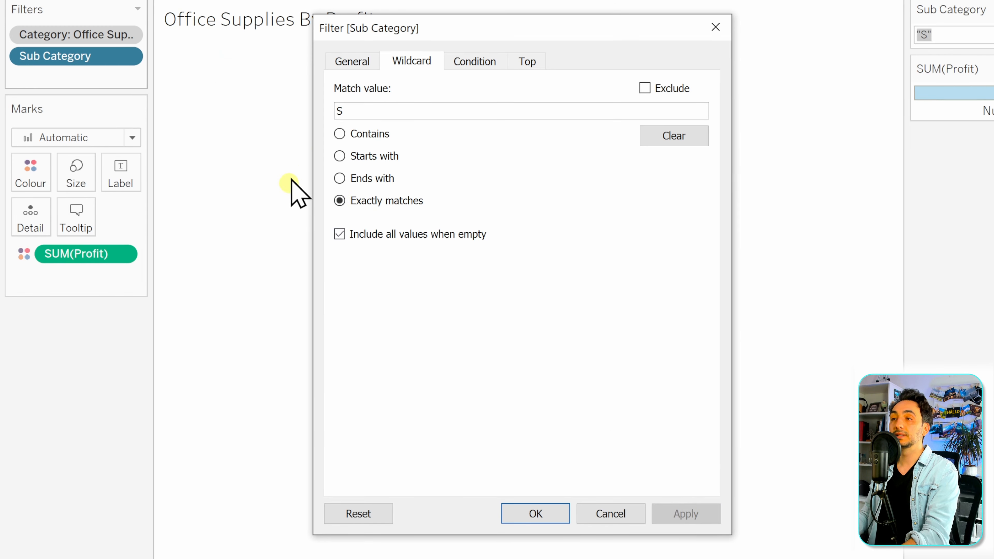
double_click(376, 114)
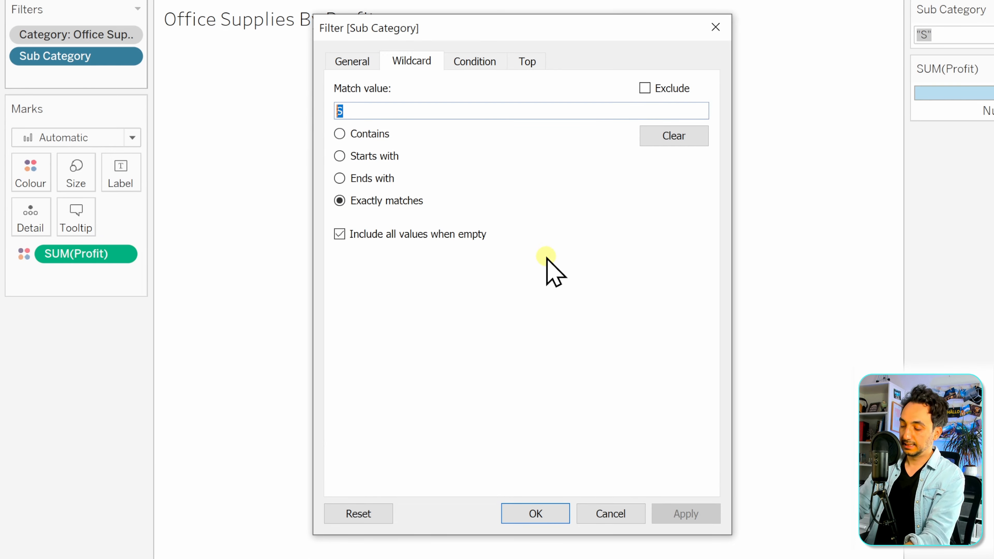
type("Labelk")
key("BackSpace")
type("s")
left_click(693, 514)
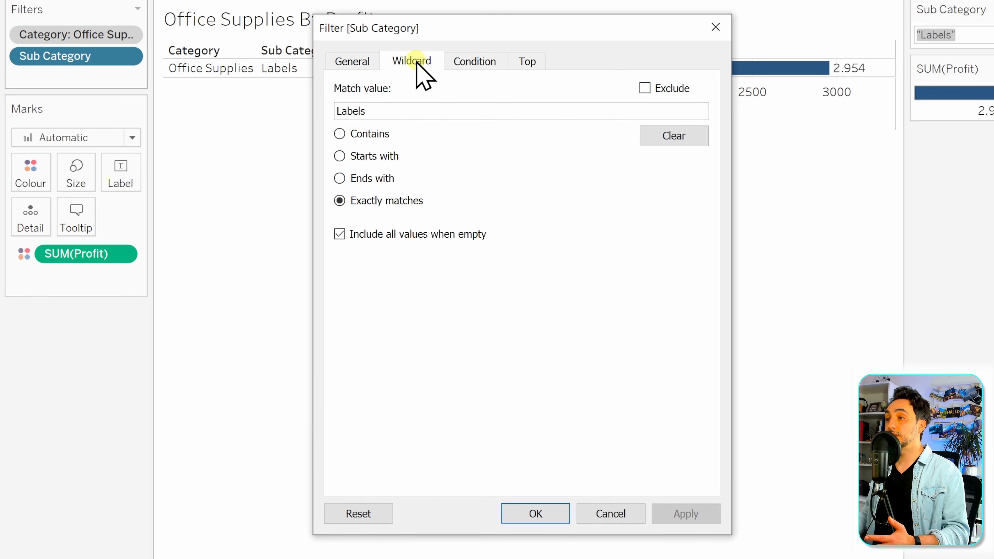
Clear the wildcard match value, set the match type back to Contains, and apply the filter.
left_click(650, 136)
left_click(661, 509)
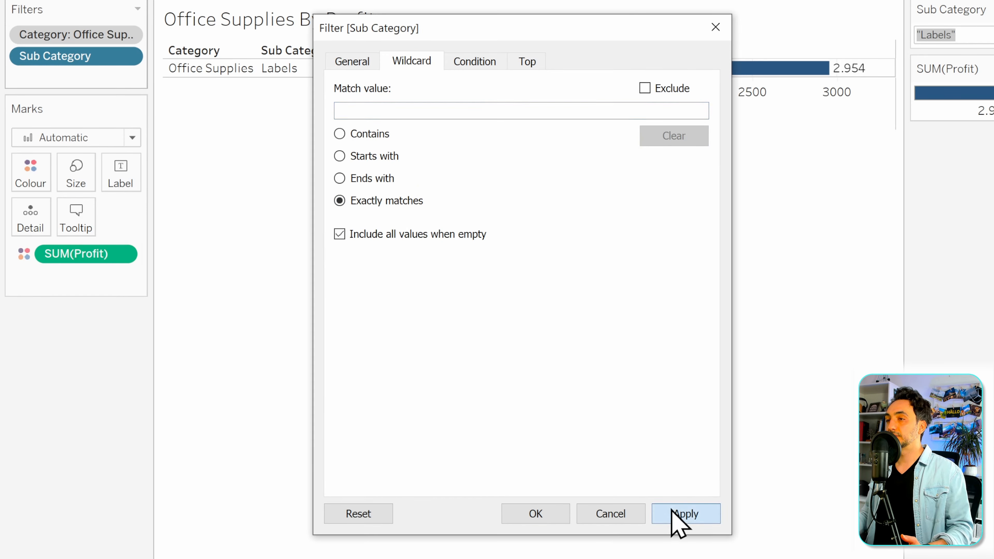
left_click(374, 137)
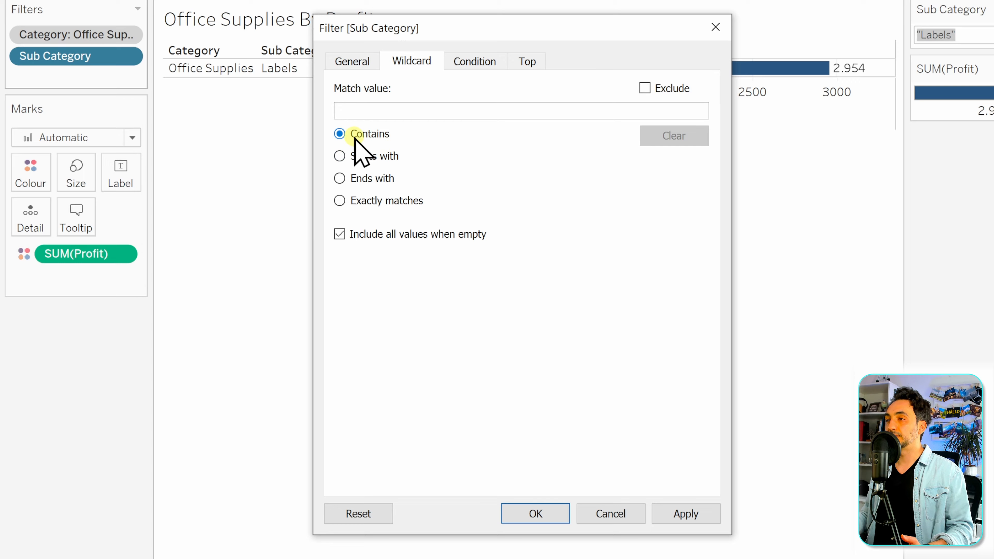
left_click(677, 515)
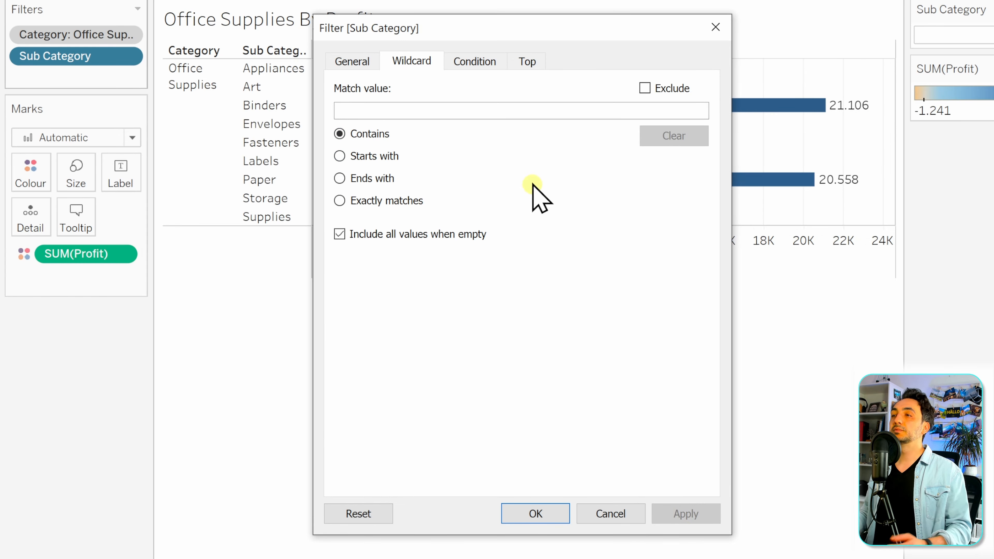
Apply a field condition keeping sub categories whose sum of Profit is > 0, and reset the condition to None and reapply.
left_click(482, 62)
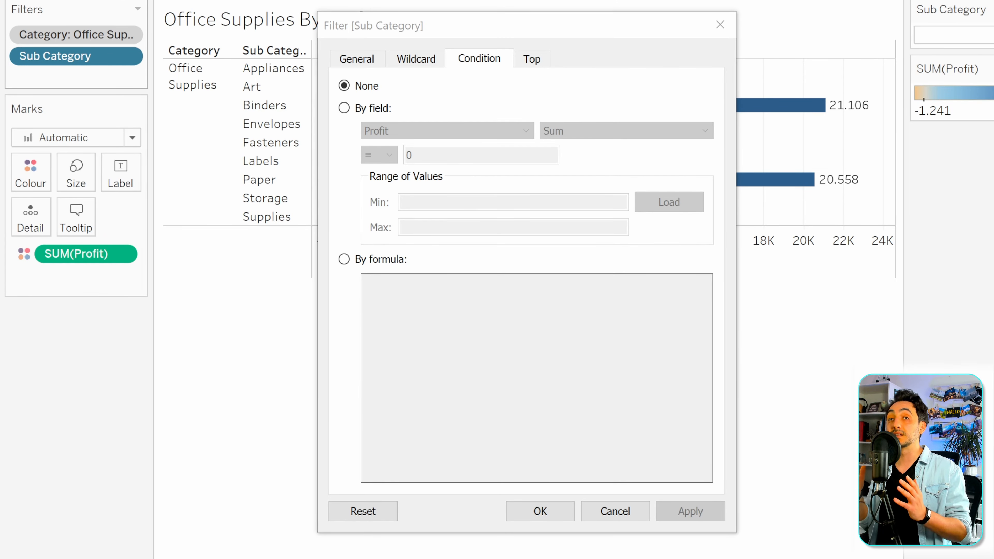
left_click_drag(448, 26, 614, 24)
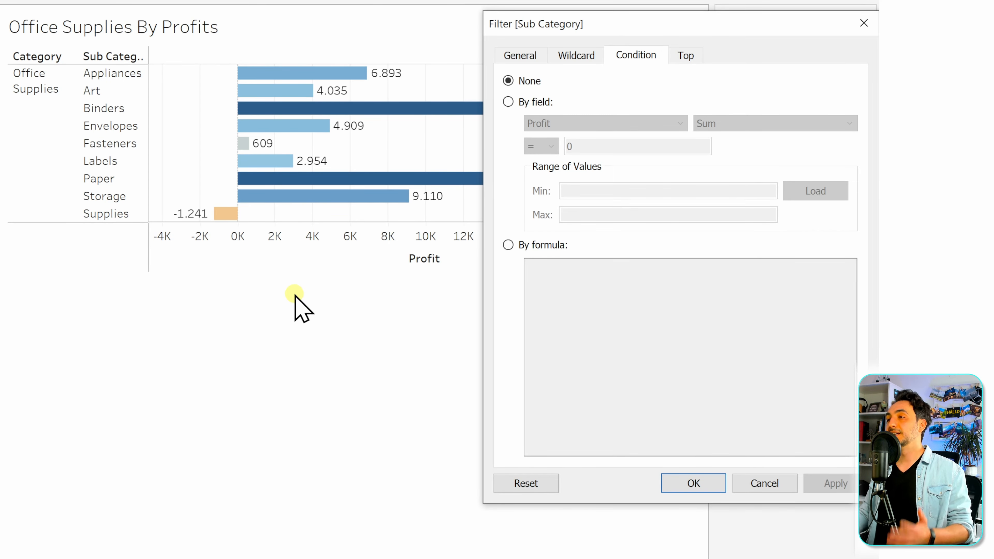
left_click(508, 101)
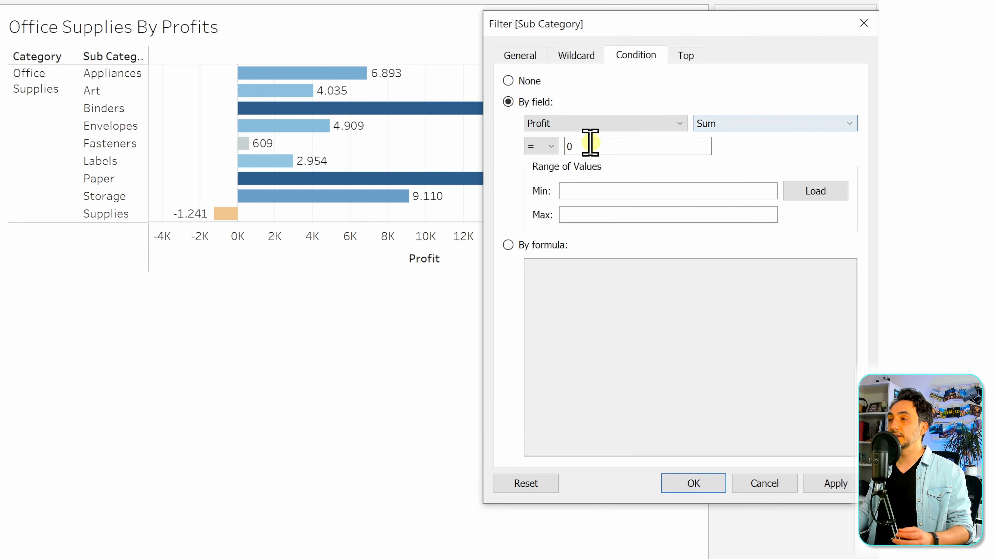
left_click(552, 147)
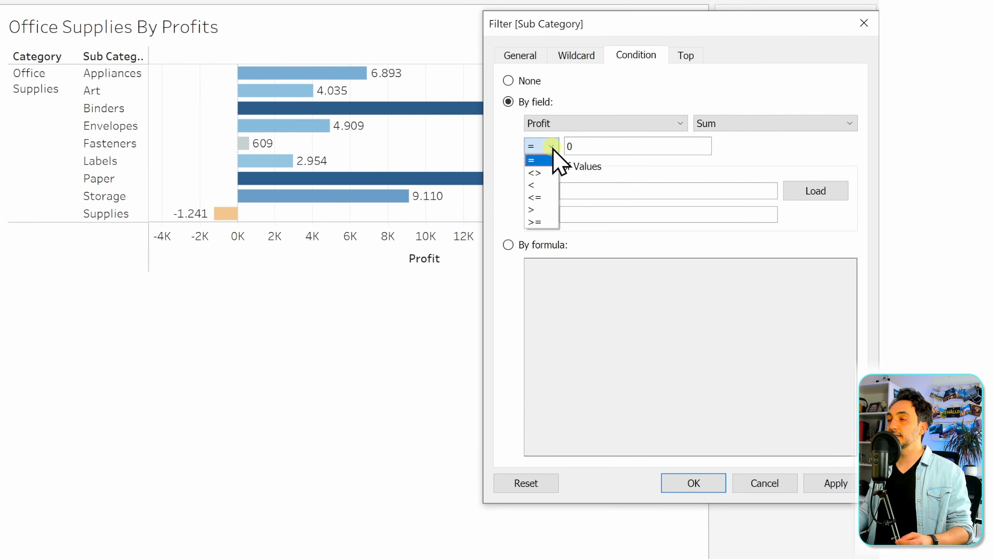
left_click(544, 210)
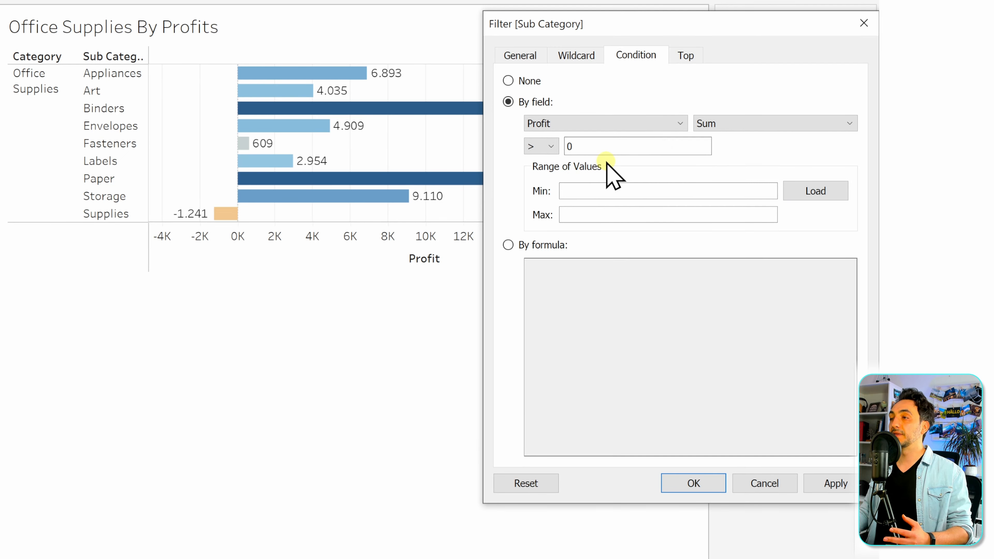
left_click(831, 487)
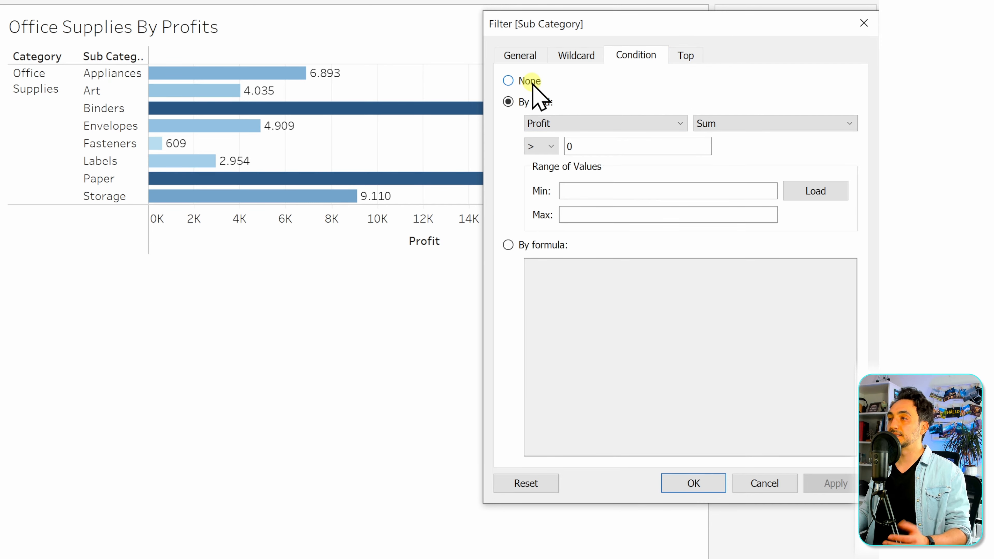
left_click(510, 82)
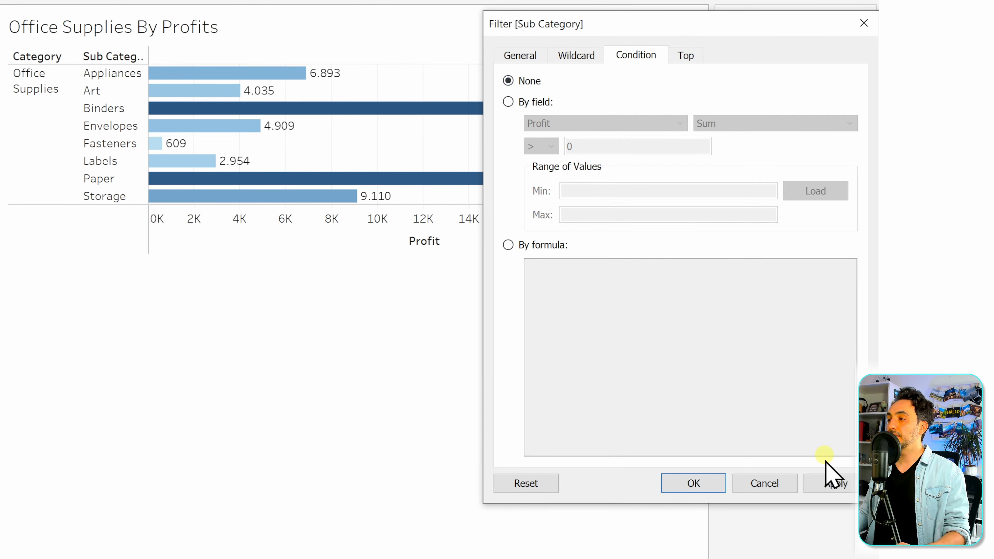
left_click(832, 483)
Limit the Sub Category filter by field to the top 5 by sum of Profit, and apply it.
left_click(685, 54)
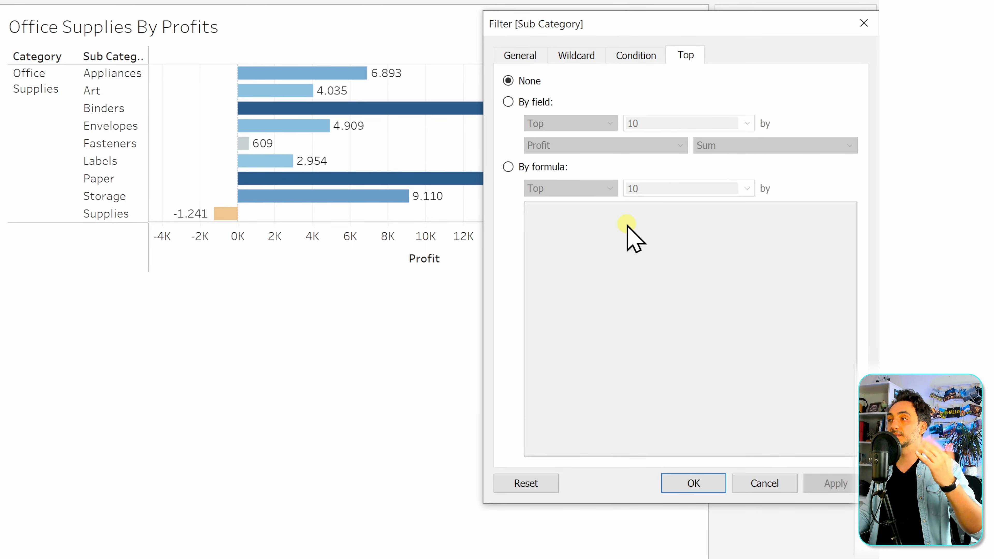
left_click(507, 102)
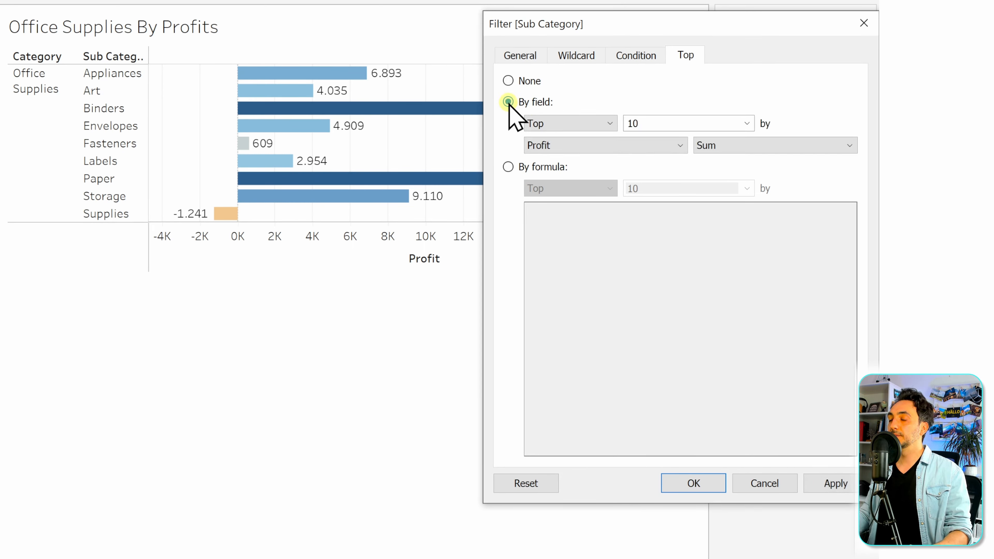
left_click(610, 125)
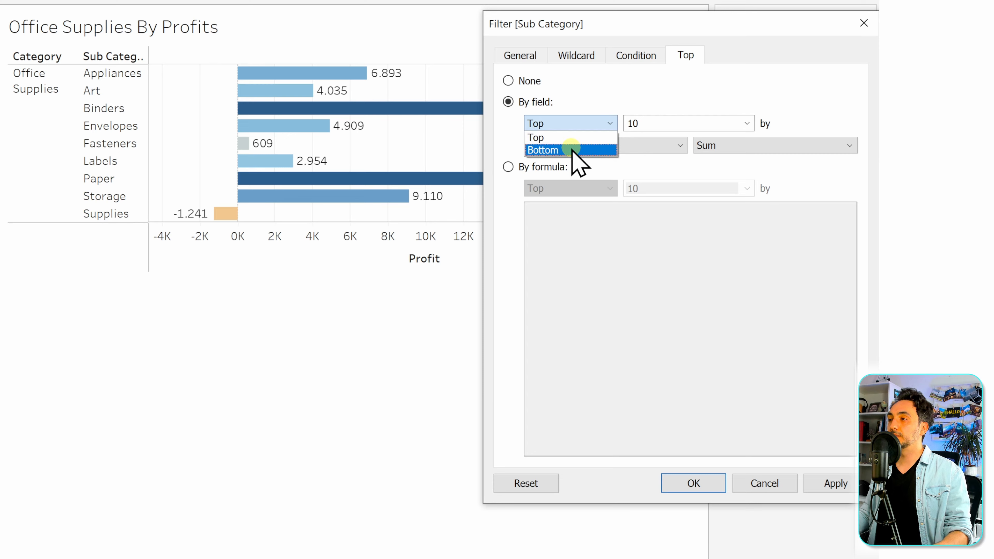
left_click(580, 137)
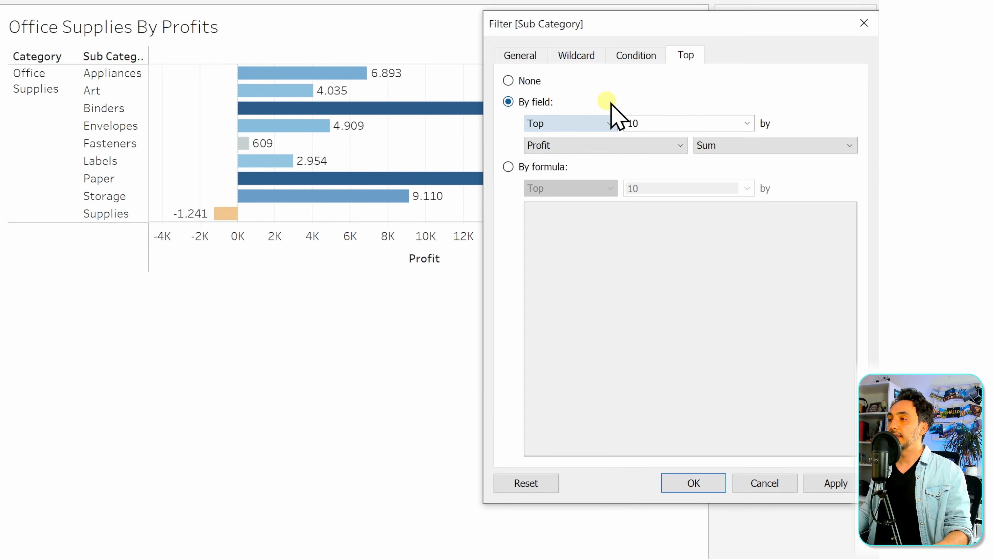
double_click(670, 123)
type("5")
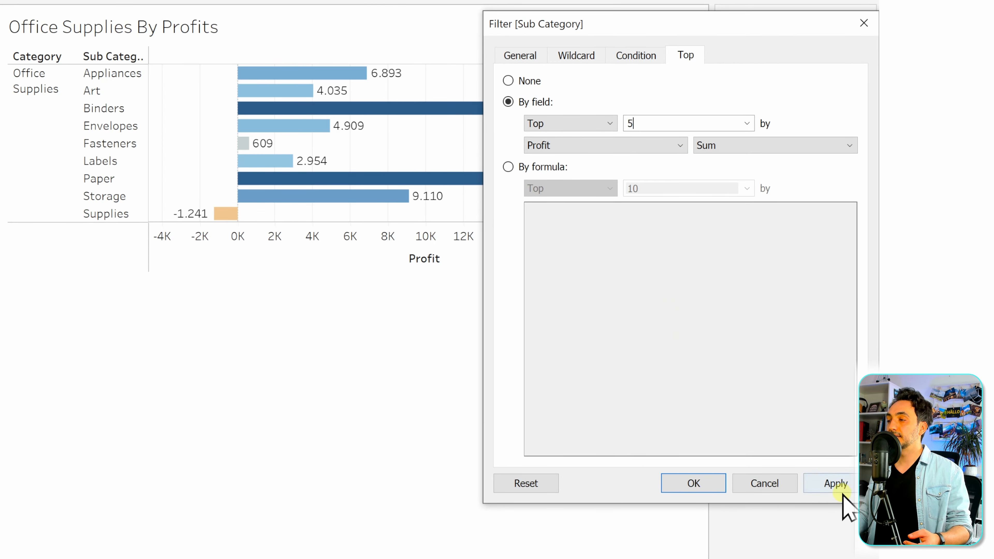
left_click(814, 482)
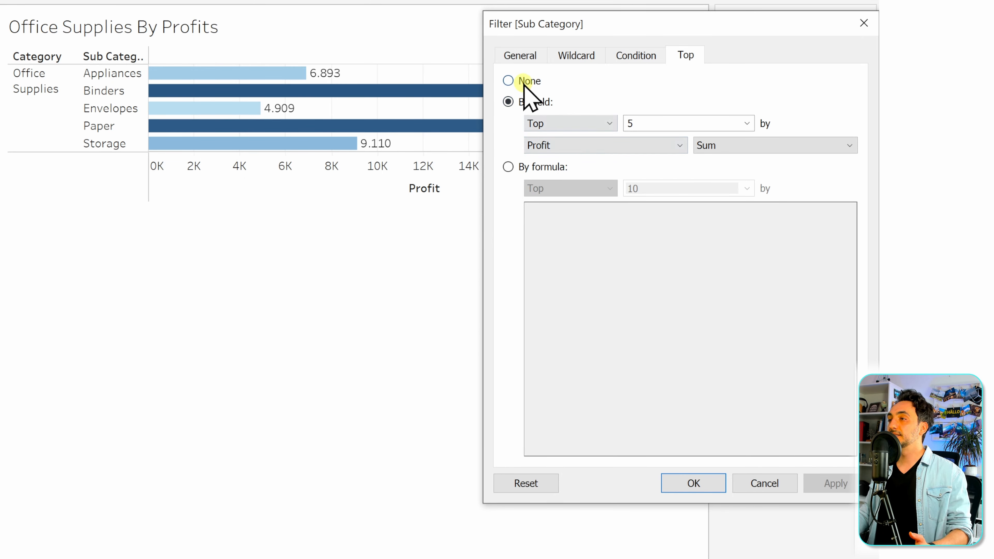
Set the top limit to None and apply, and review the general summary and confirm the Sub Category filter.
left_click(507, 81)
left_click(837, 484)
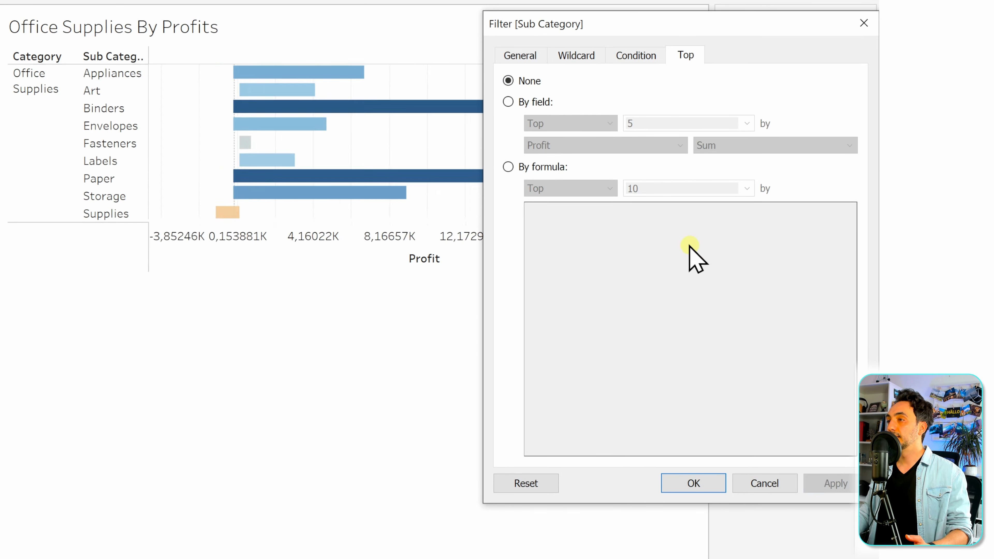
left_click(512, 58)
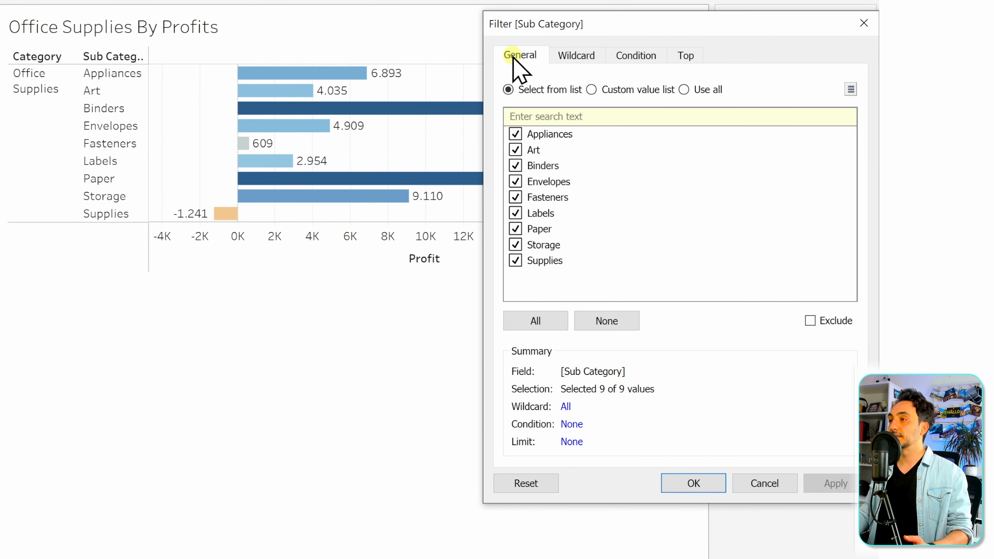
left_click(677, 485)
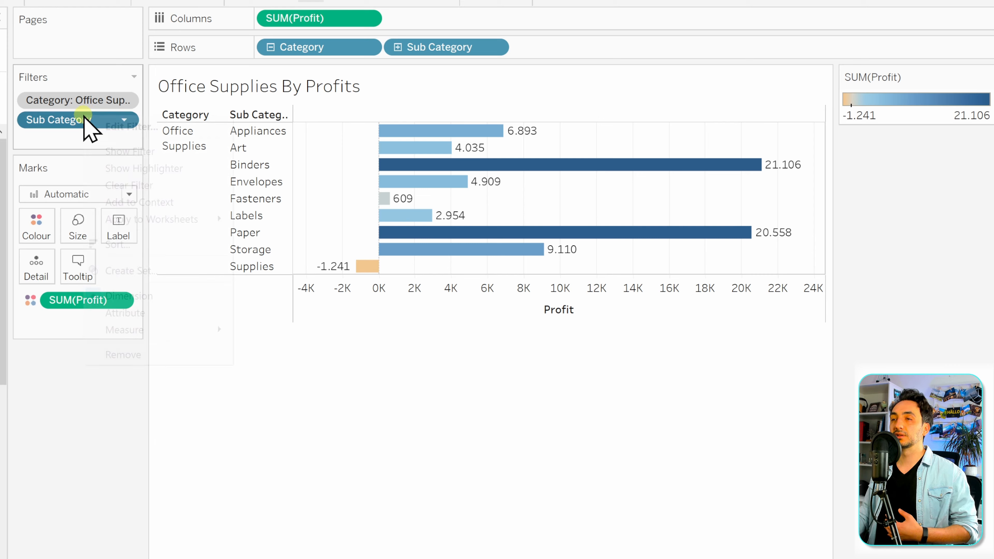
Show the Sub Category filter beside the chart, and exclude and re-include Appliances and Art with it.
right_click(95, 117)
left_click(141, 152)
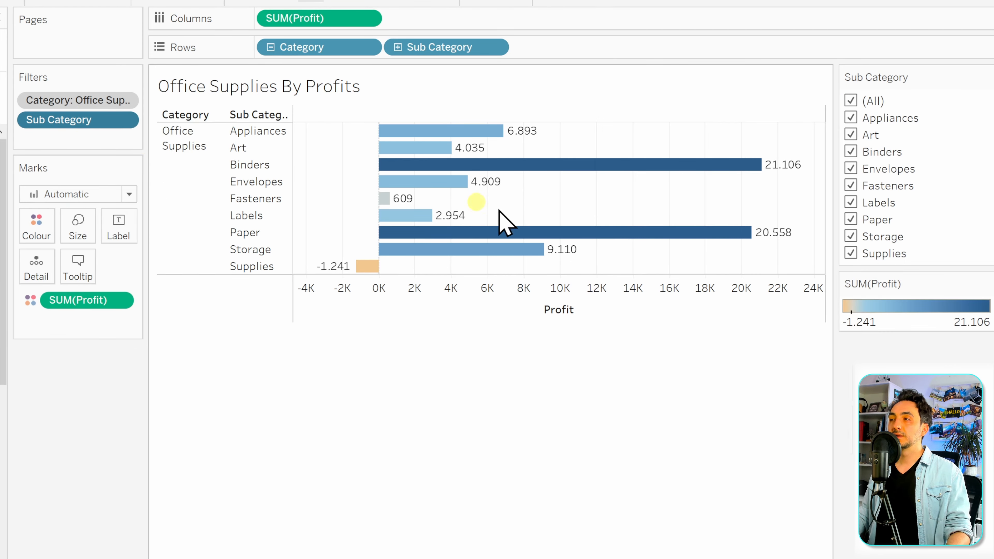
left_click(851, 118)
left_click(851, 135)
left_click(850, 117)
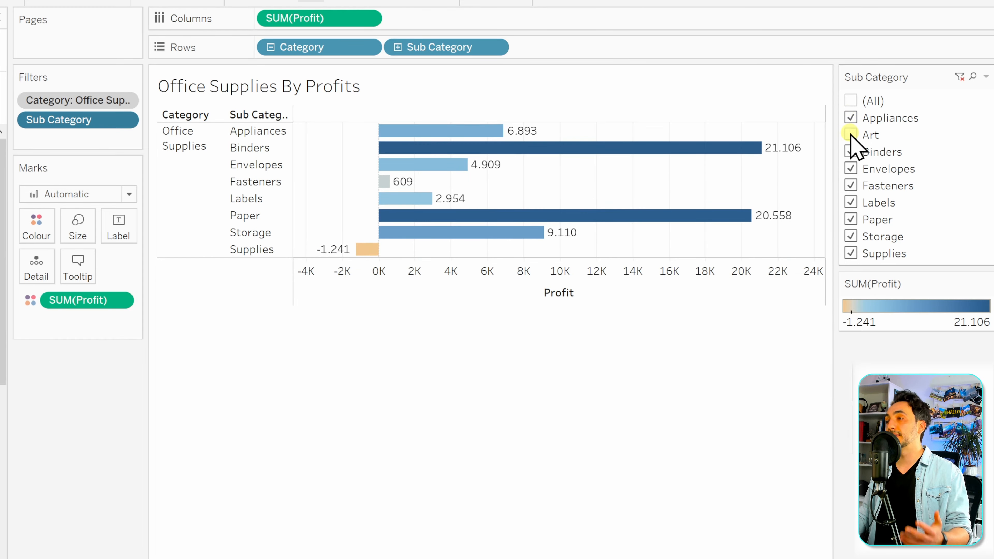
left_click(851, 135)
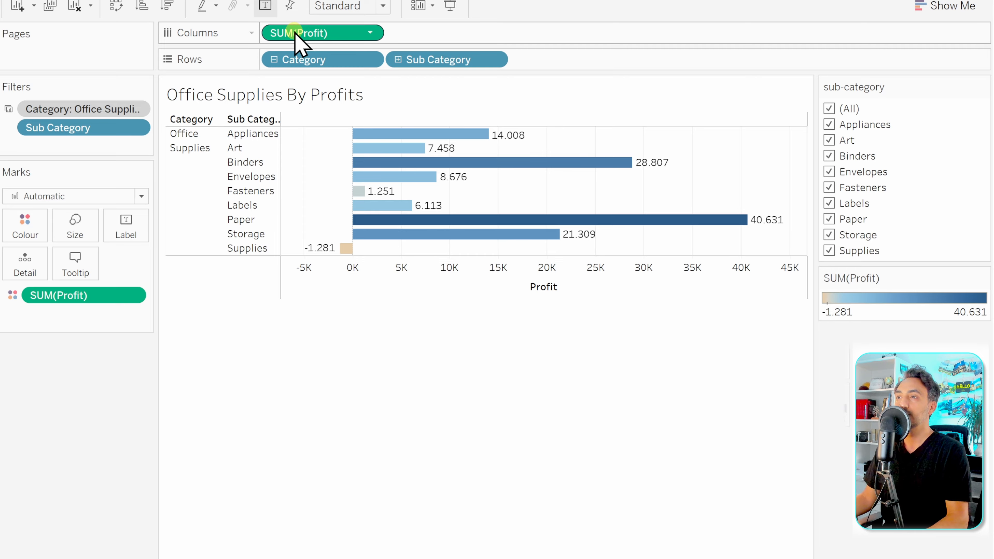
Add Profit from the columns as a filter and choose Sum as the aggregation to filter on.
left_click_drag(295, 35, 93, 146)
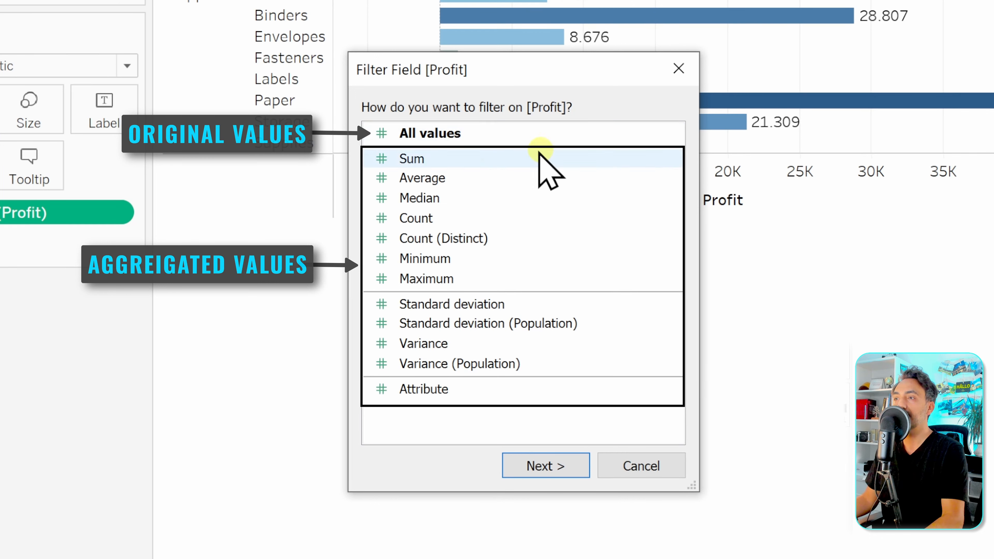
left_click(456, 157)
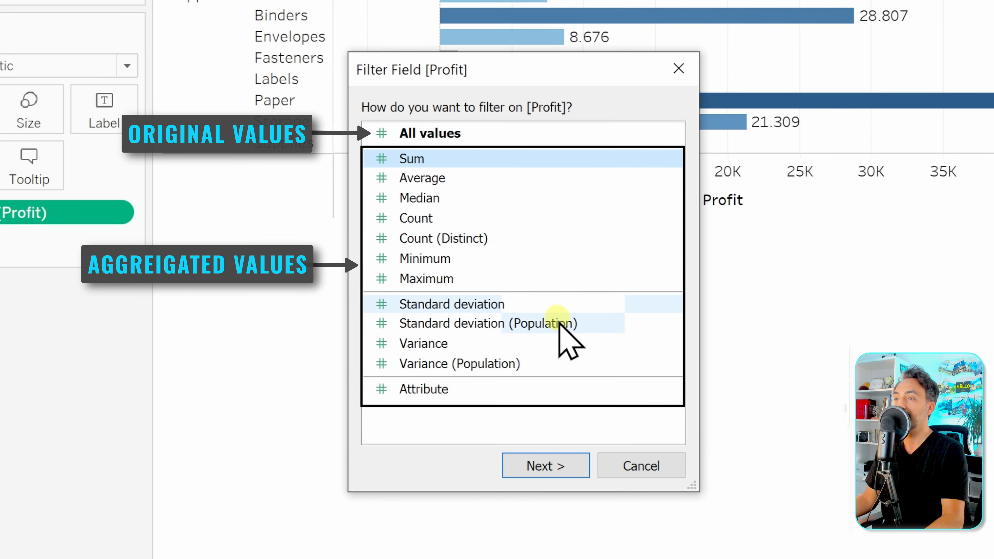
left_click(568, 465)
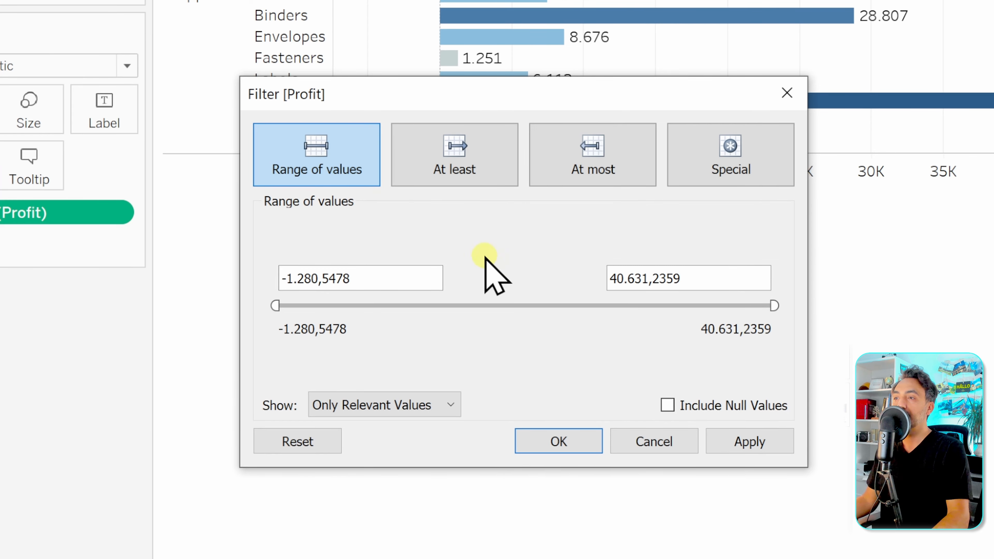
Try the lower and upper limits of the Profit value range, and the At least minimum.
mouse_move(271, 312)
left_mouse_down()
mouse_move(311, 311)
mouse_move(266, 315)
left_mouse_up()
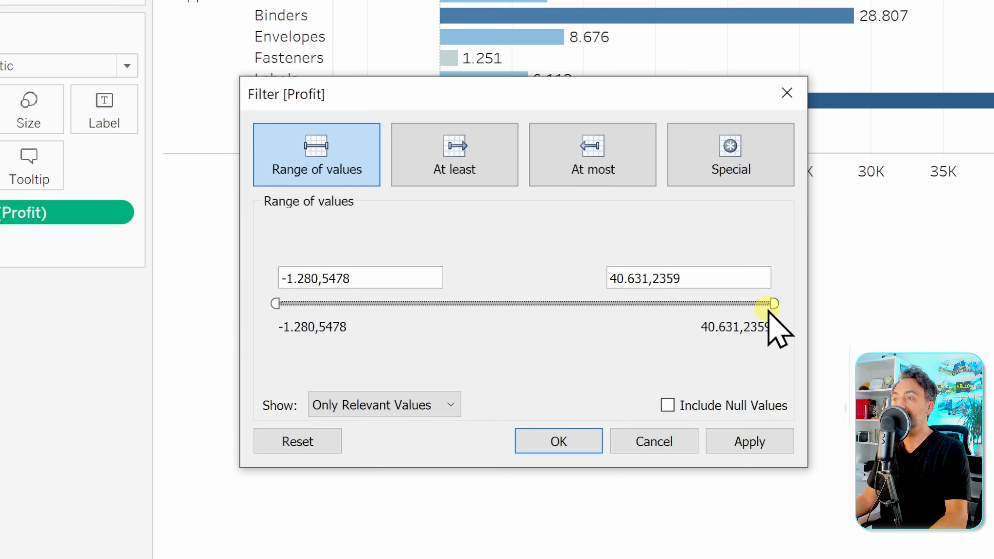
mouse_move(771, 309)
left_mouse_down()
mouse_move(725, 308)
mouse_move(776, 308)
left_mouse_up()
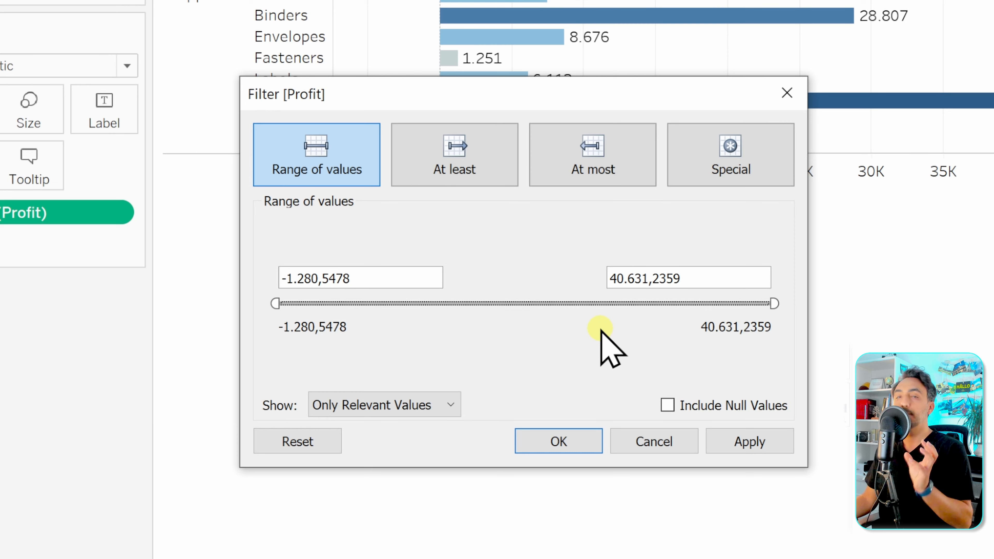
left_click(495, 185)
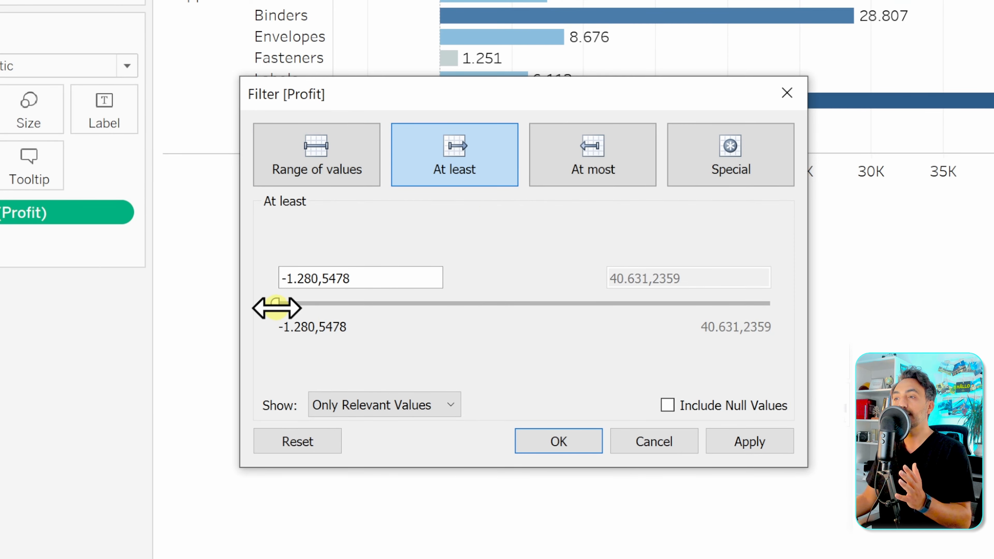
mouse_move(288, 305)
left_mouse_down()
mouse_move(275, 304)
mouse_move(339, 306)
mouse_move(273, 311)
left_mouse_up()
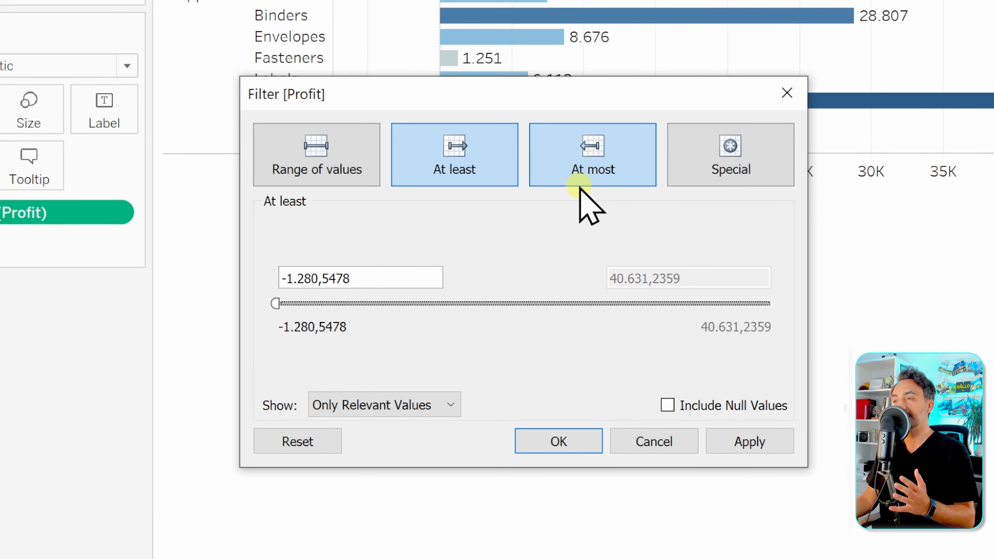
Try the At most maximum for the Profit filter, and view the Special options for null values.
left_click(587, 181)
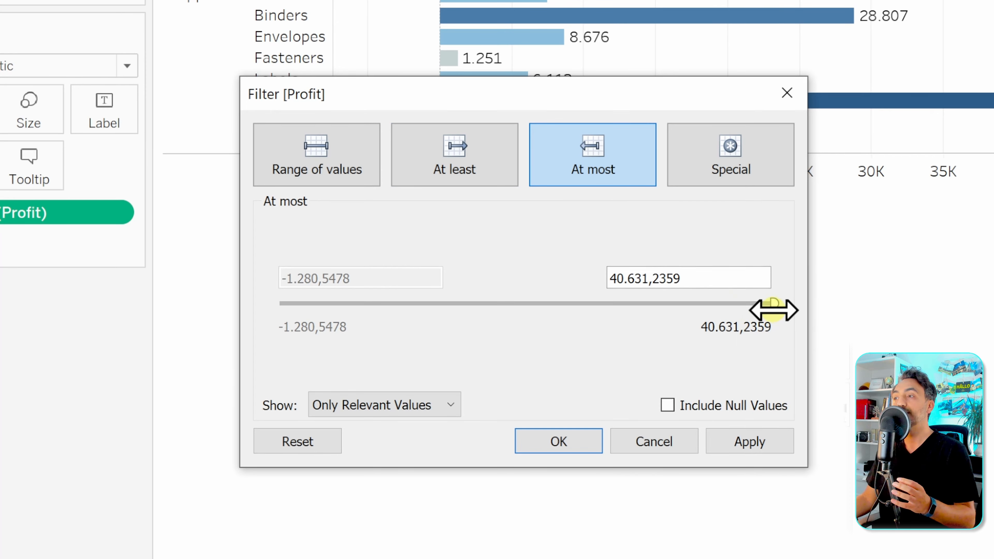
mouse_move(776, 310)
left_mouse_down()
mouse_move(752, 309)
mouse_move(792, 313)
left_mouse_up()
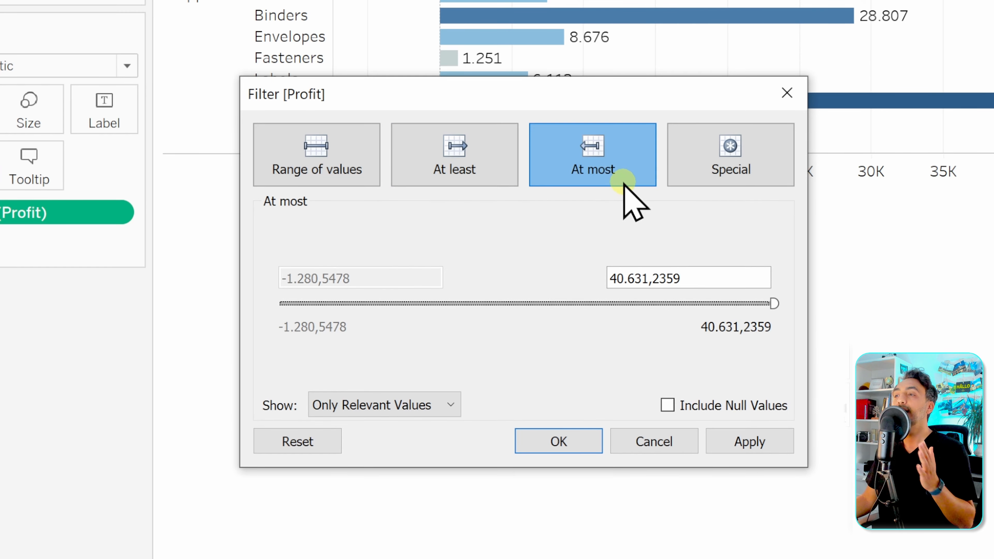
left_click_drag(773, 304, 776, 303)
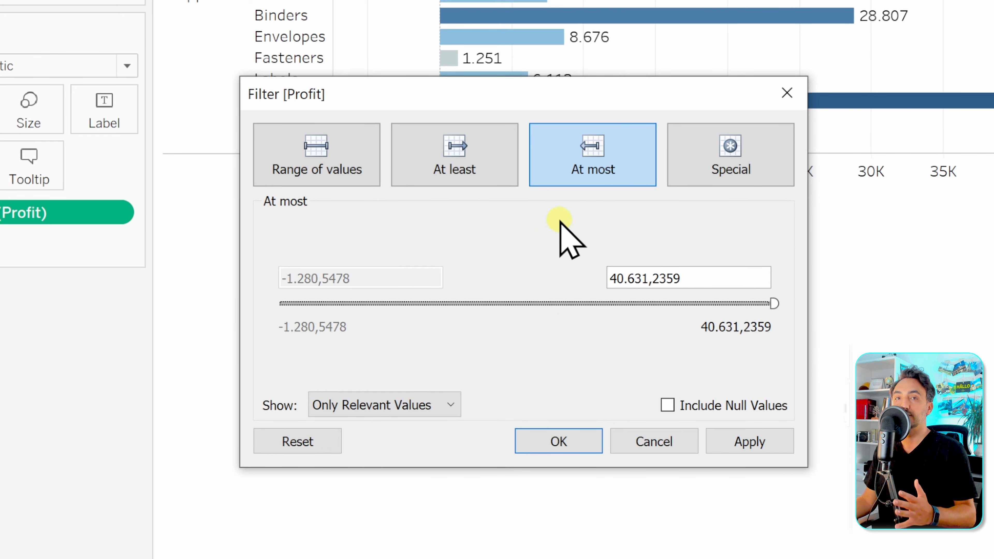
left_click(740, 176)
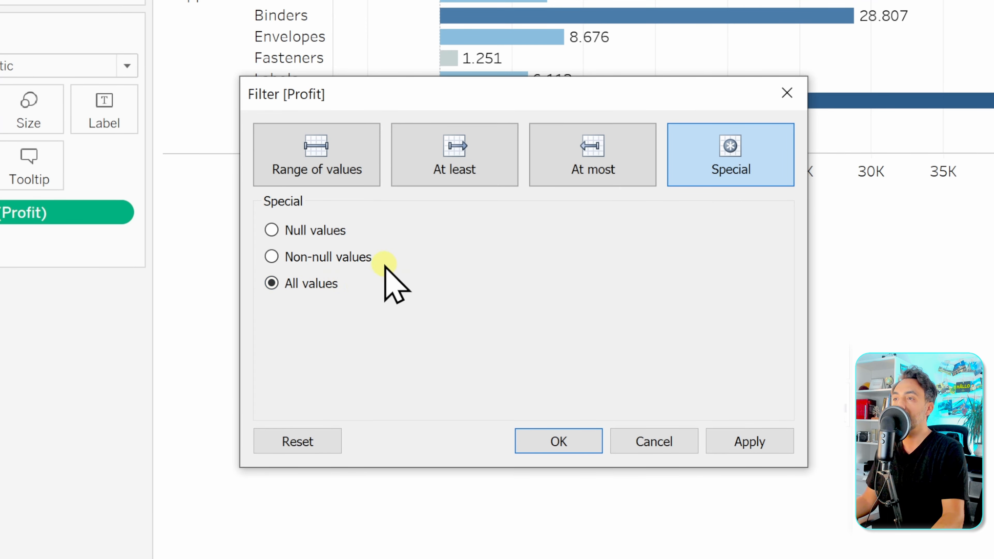
Set the Profit filter to Range of values with the full range -1.280,5478 to 40.631,2359, and confirm it.
left_click(361, 183)
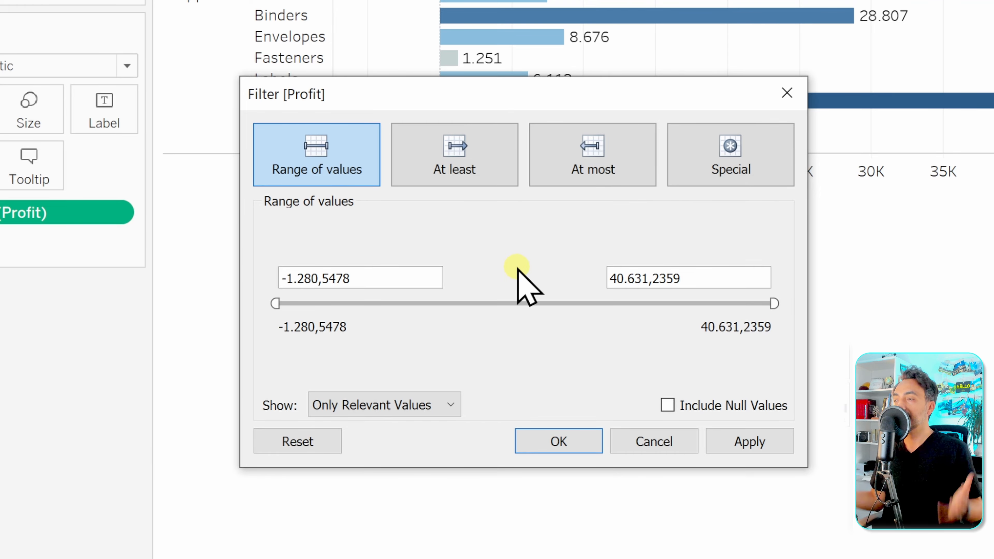
left_click(558, 442)
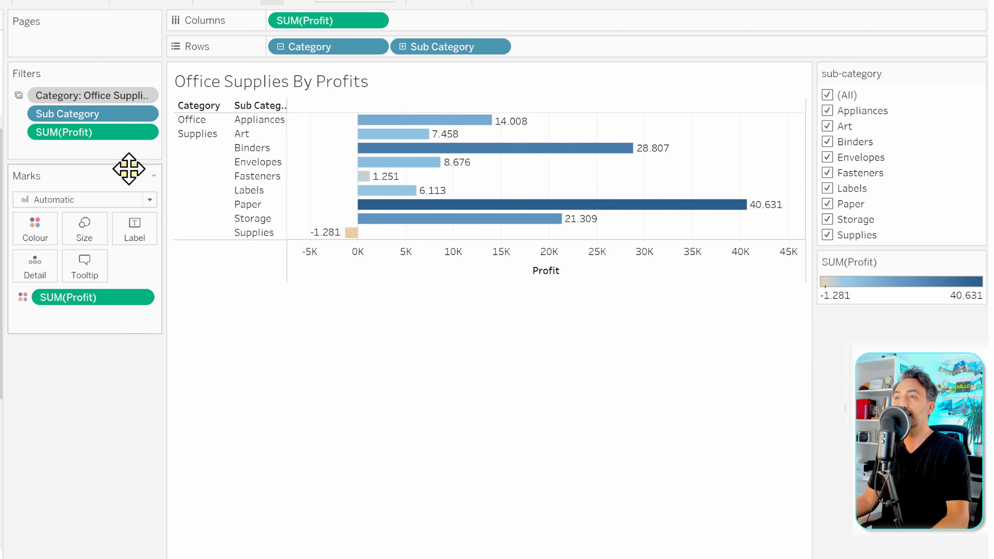
Show the SUM(Profit) filter beside the chart, and widen the area holding the filter controls.
mouse_move(126, 143)
left_mouse_down()
mouse_move(31, 71)
mouse_move(31, 142)
mouse_move(20, 76)
mouse_move(118, 137)
left_mouse_up()
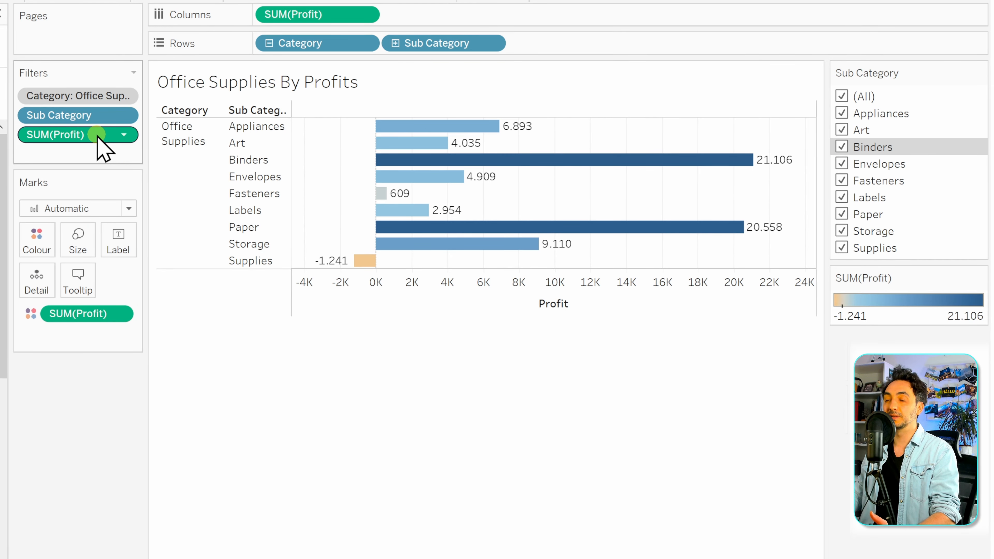
right_click(97, 137)
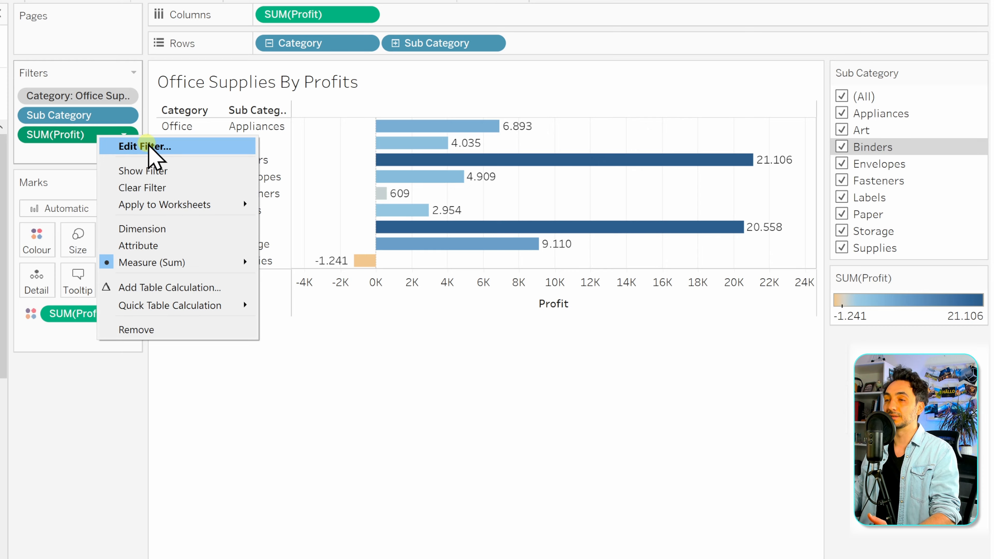
left_click(215, 172)
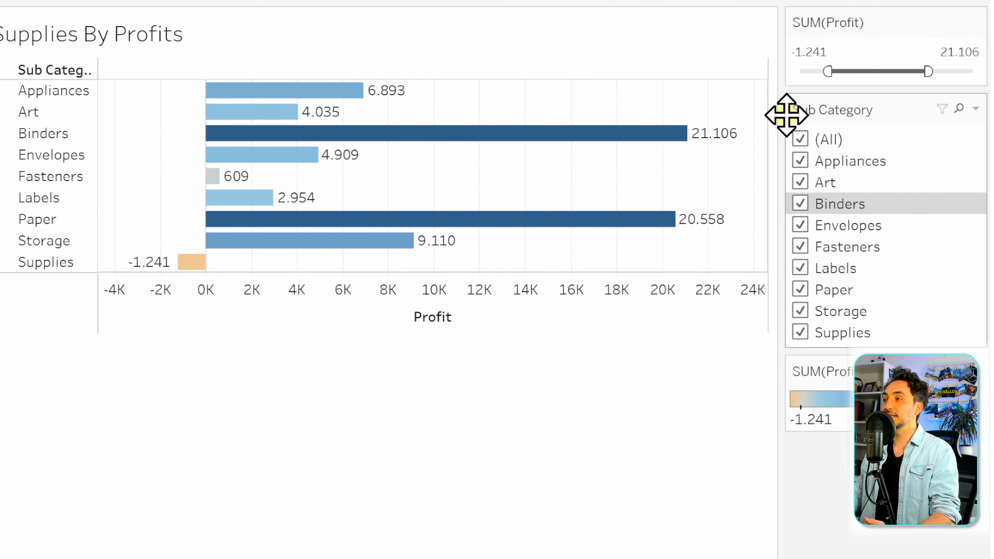
left_click_drag(781, 116, 666, 122)
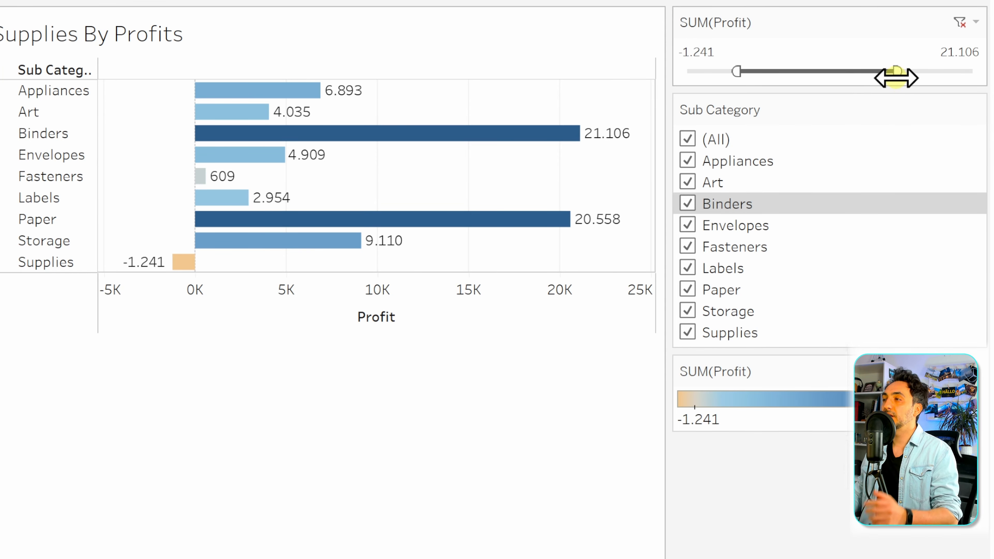
Widen the displayed Profit filter range to -9.057 through 32.765, and raise its minimum to 8.238.
left_click_drag(897, 72, 977, 73)
left_click_drag(736, 71, 664, 74)
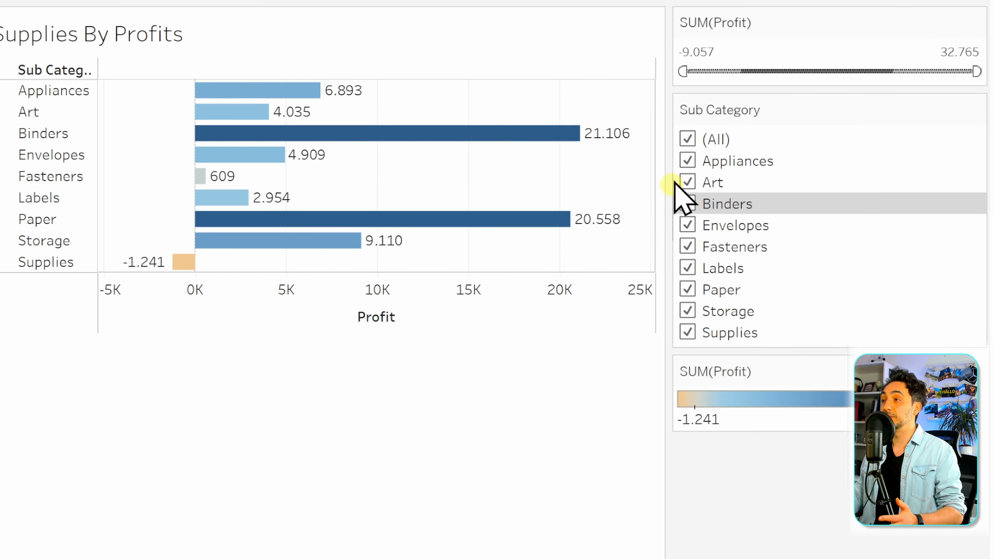
mouse_move(683, 71)
left_mouse_down()
mouse_move(712, 76)
mouse_move(682, 72)
left_mouse_up()
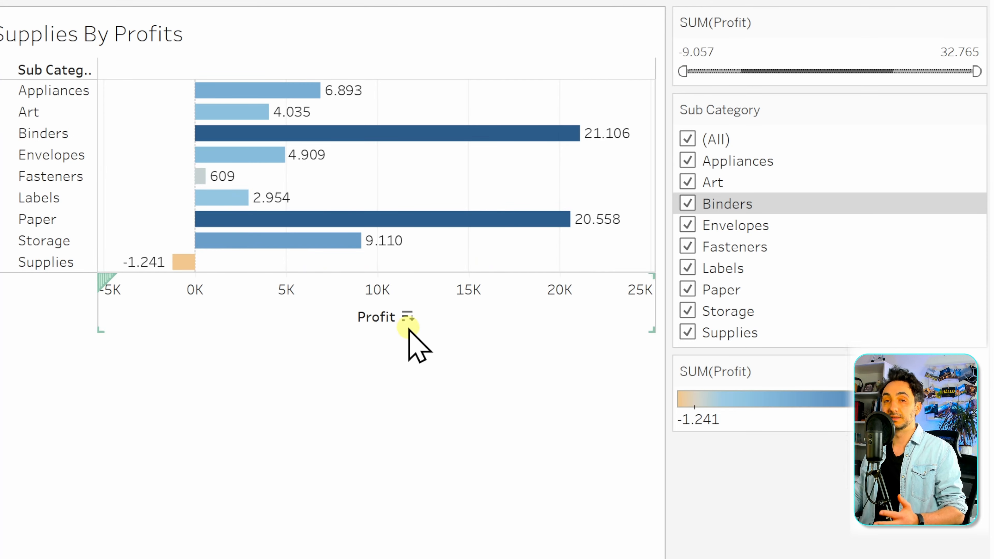
left_click_drag(682, 71, 800, 76)
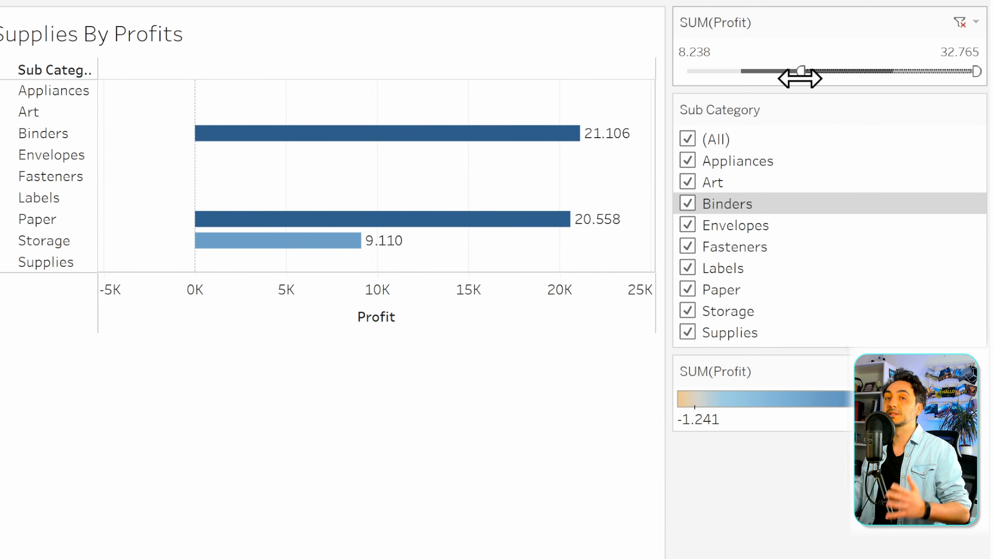
left_click_drag(799, 78, 801, 77)
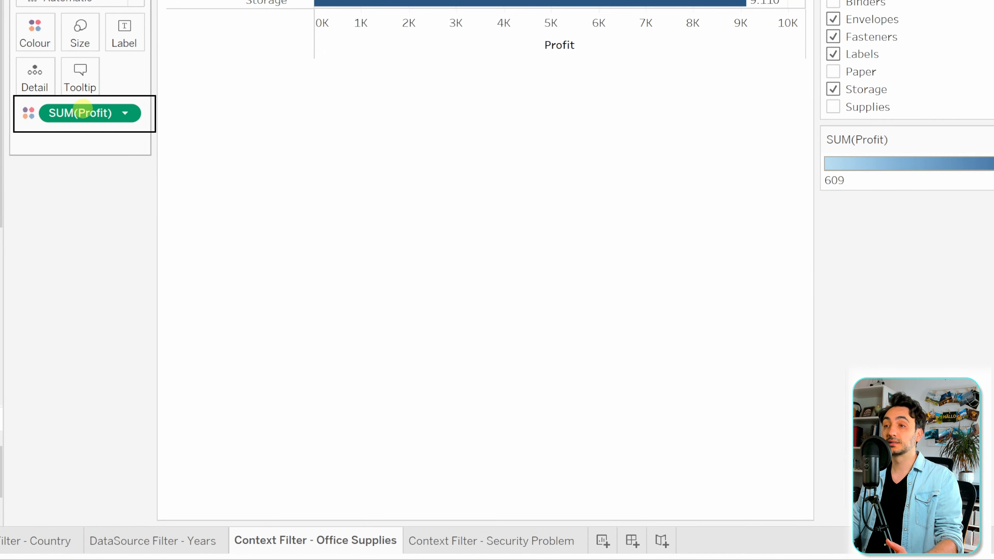
Apply the Percent of Total quick table calculation to the SUM(Profit) colour mark.
right_click(81, 108)
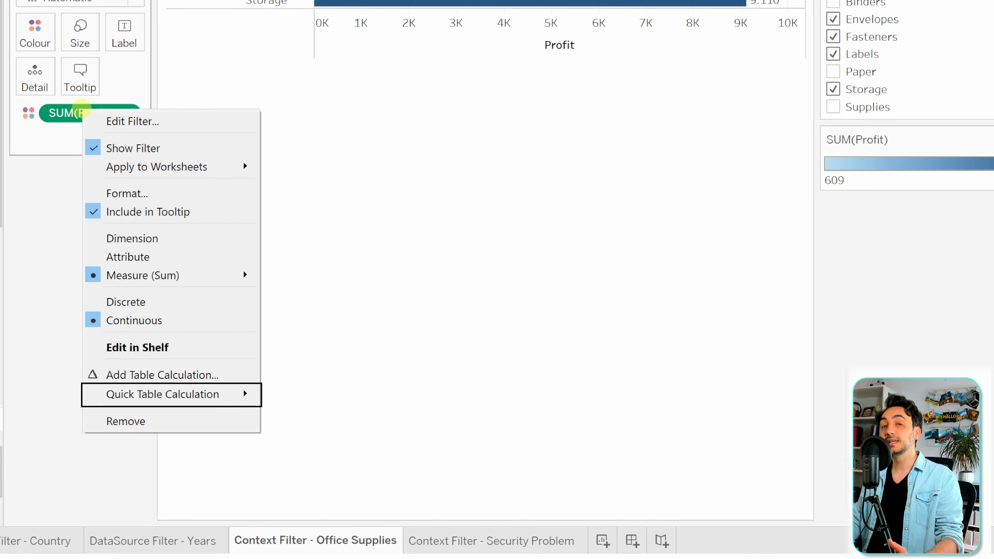
mouse_move(217, 393)
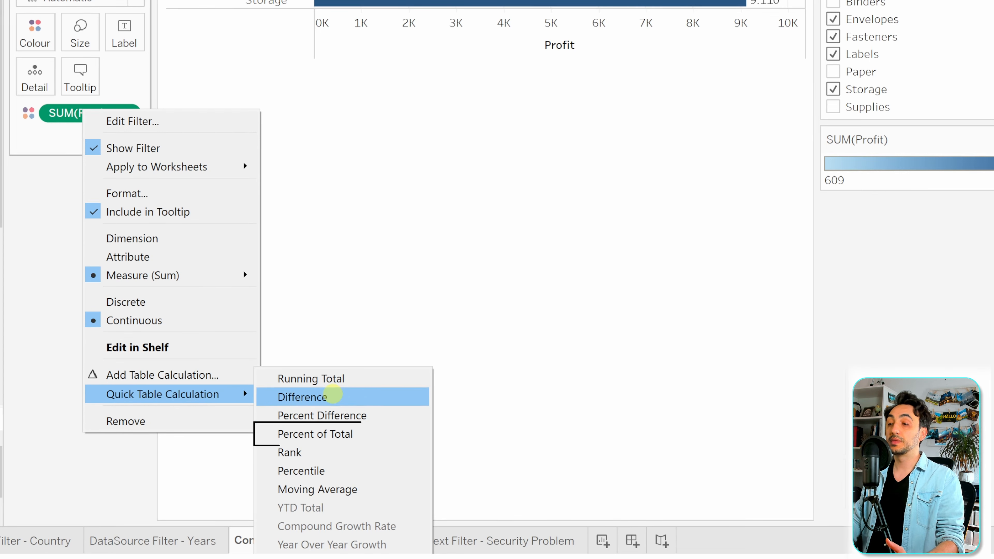
left_click(373, 433)
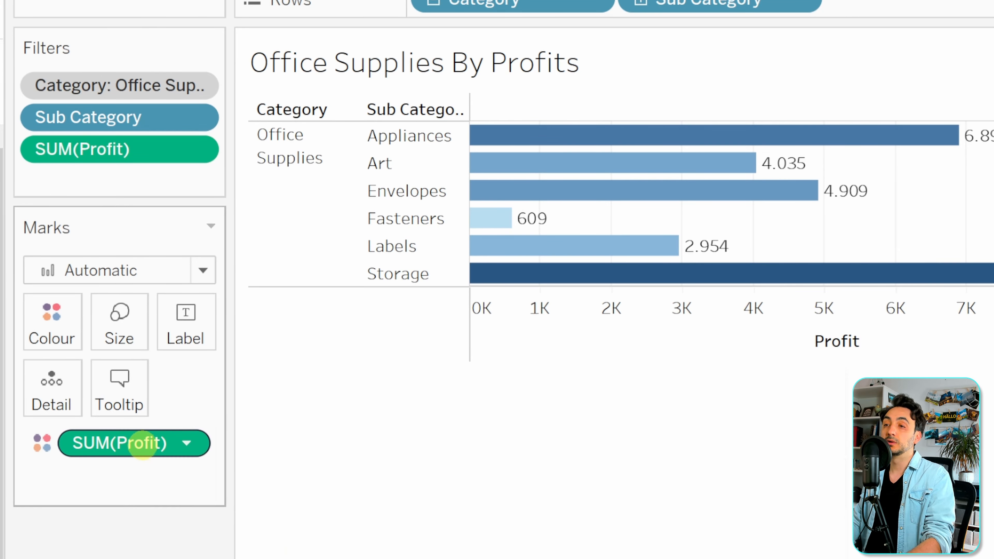
Filter on the percent-of-total Profit with its full range 0,021374536 to 0,319544033, and show that filter beside the chart.
left_click_drag(138, 444, 132, 184)
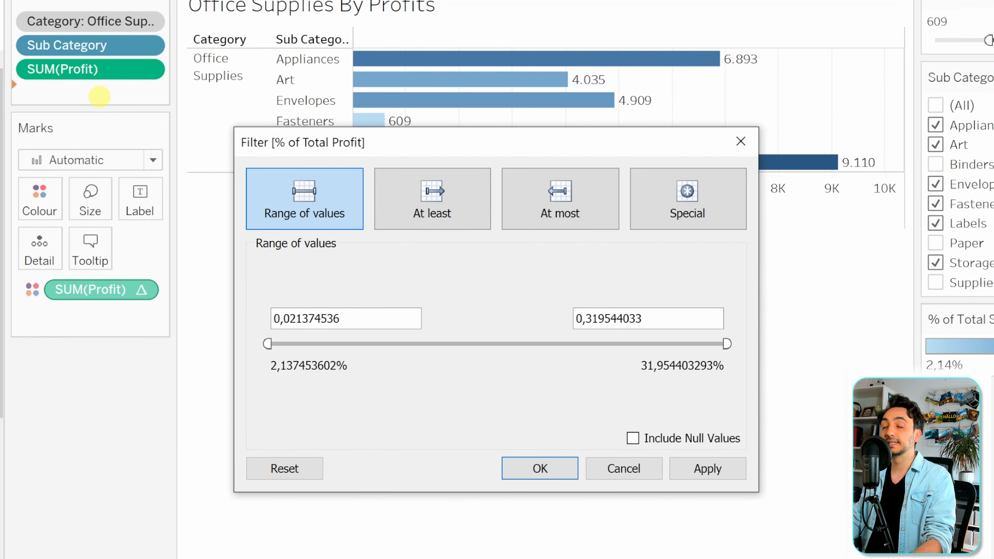
left_click(540, 468)
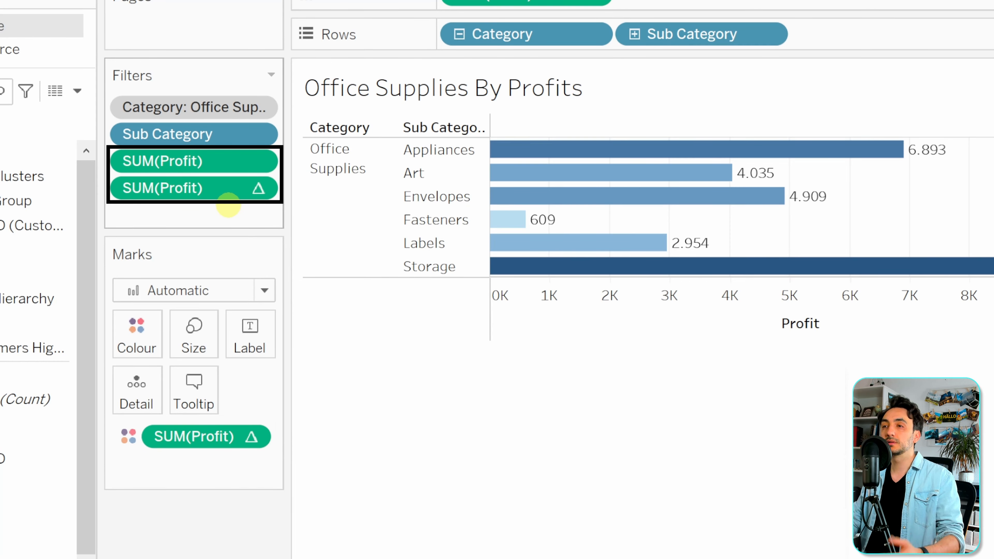
right_click(207, 190)
left_click(258, 239)
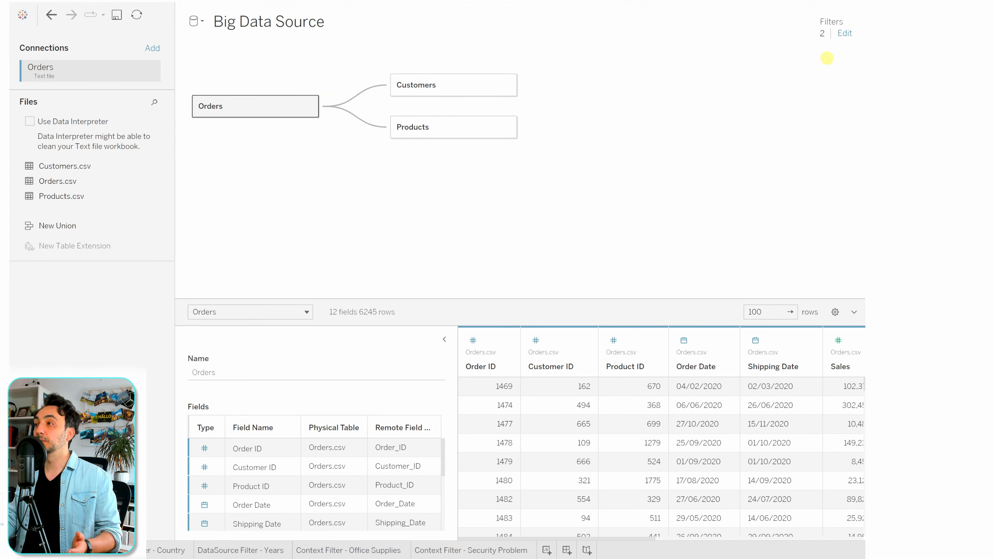
Review the data source filters, close their list, and return to the Context Filter - Office Supplies sheet.
left_click(844, 33)
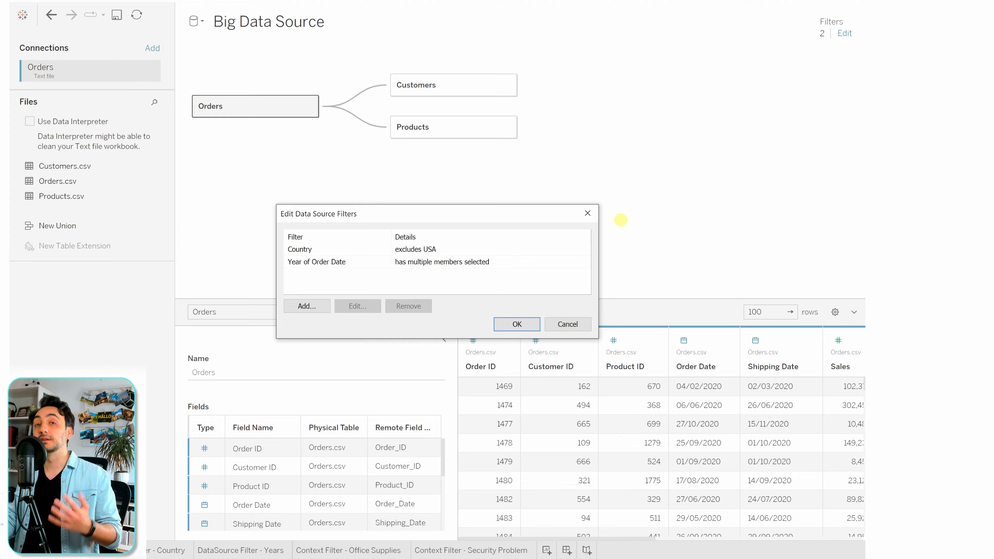
left_click(517, 324)
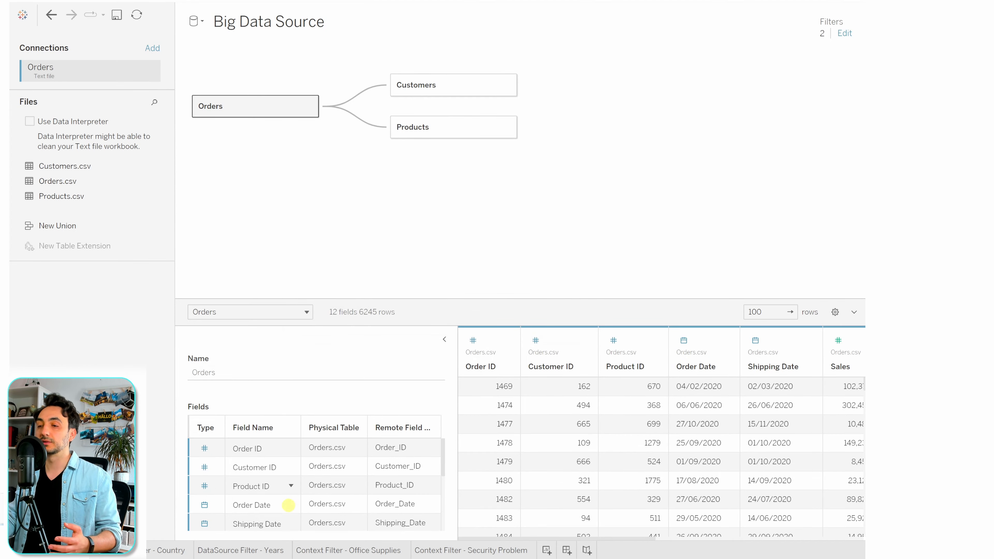
left_click(348, 550)
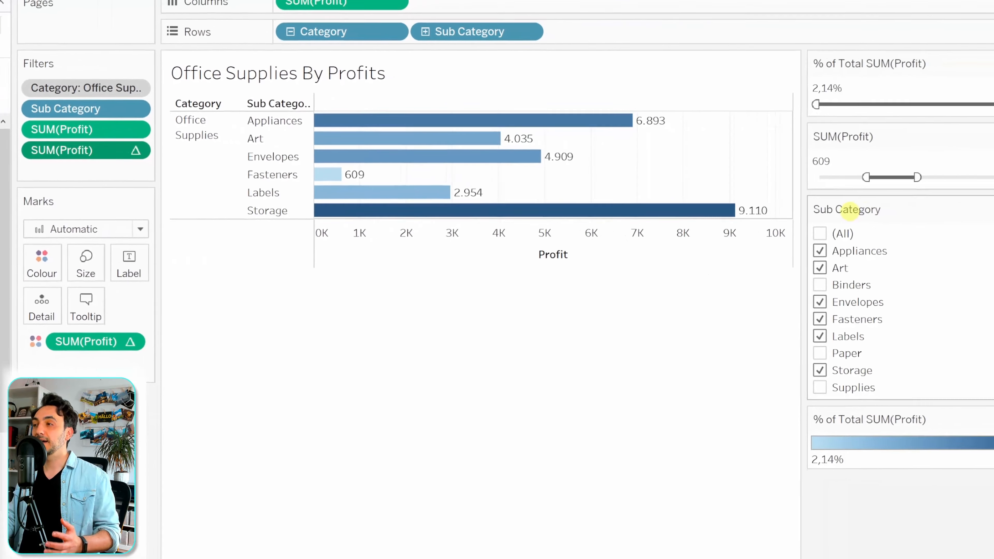
Reorder the filter controls so Sub Category comes first, followed by SUM(Profit) and % of Total SUM(Profit).
left_click_drag(849, 206, 853, 67)
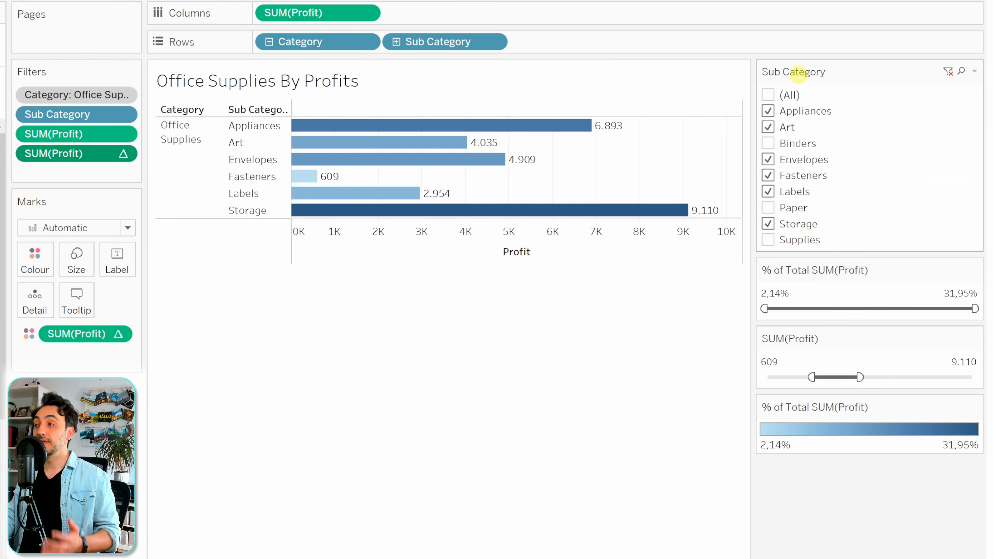
left_click_drag(790, 338, 812, 274)
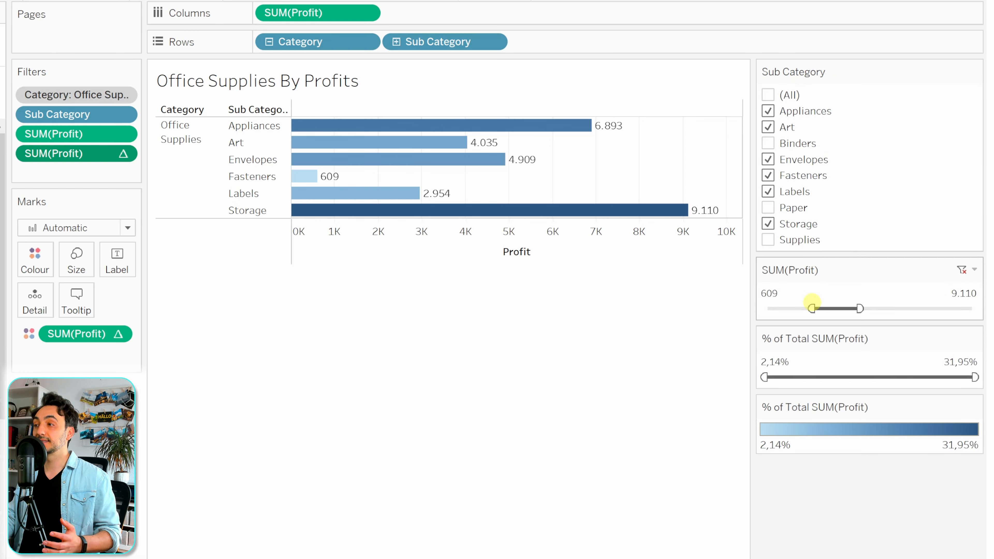